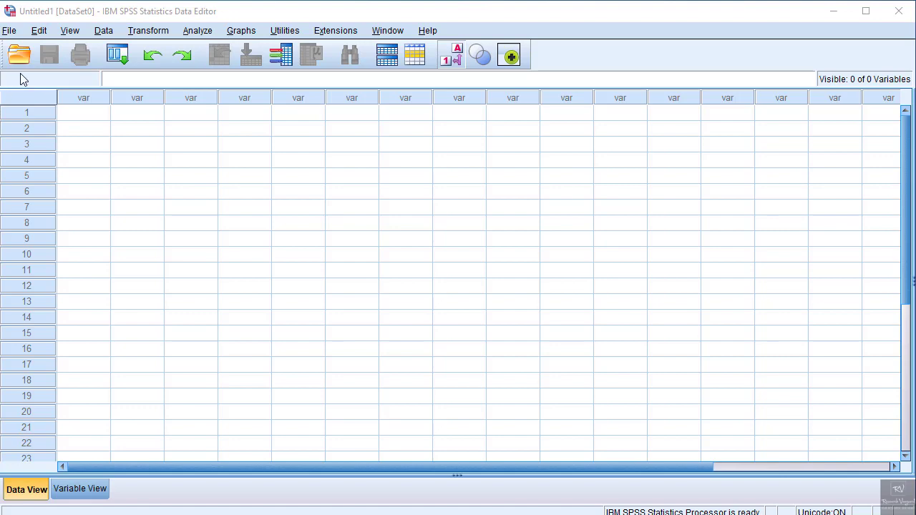
click(9, 32)
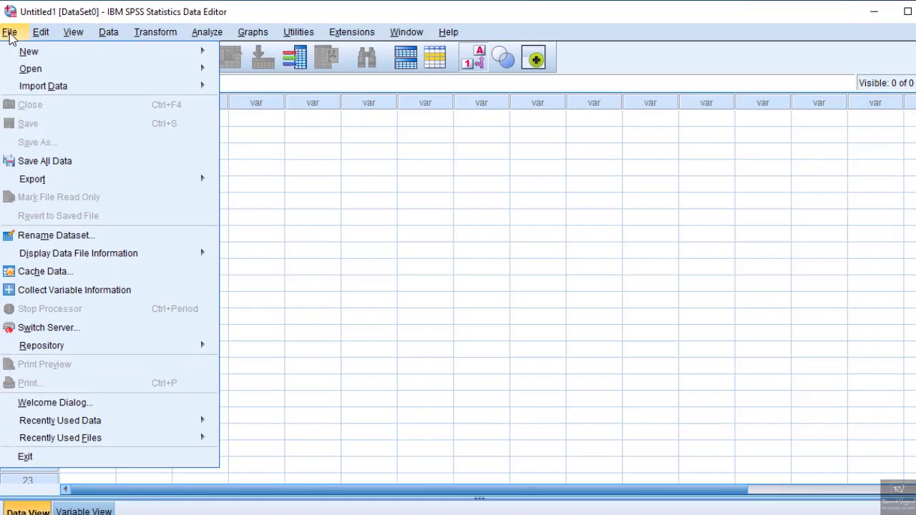
mouse_move(35, 69)
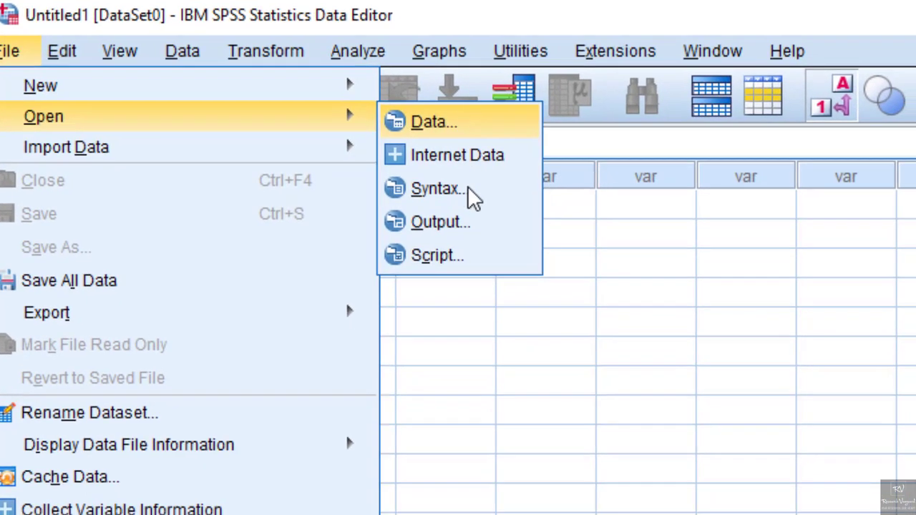
click(466, 133)
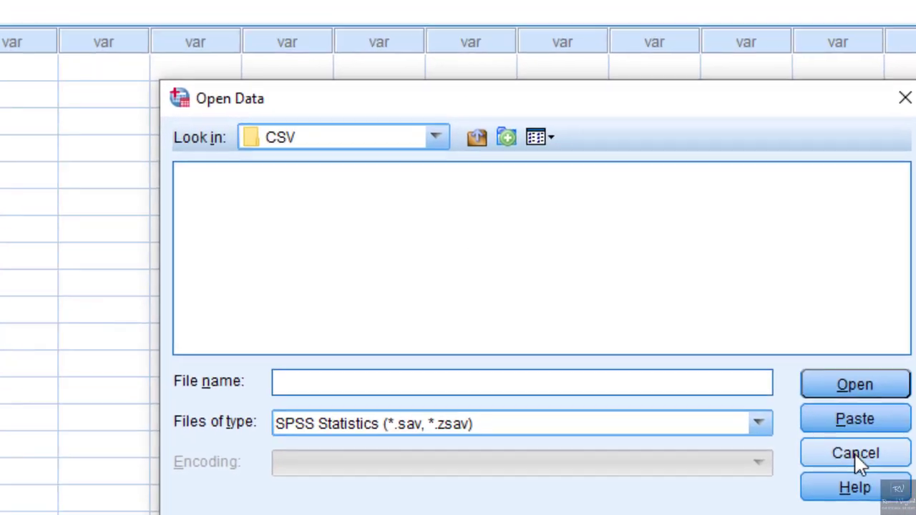
click(745, 393)
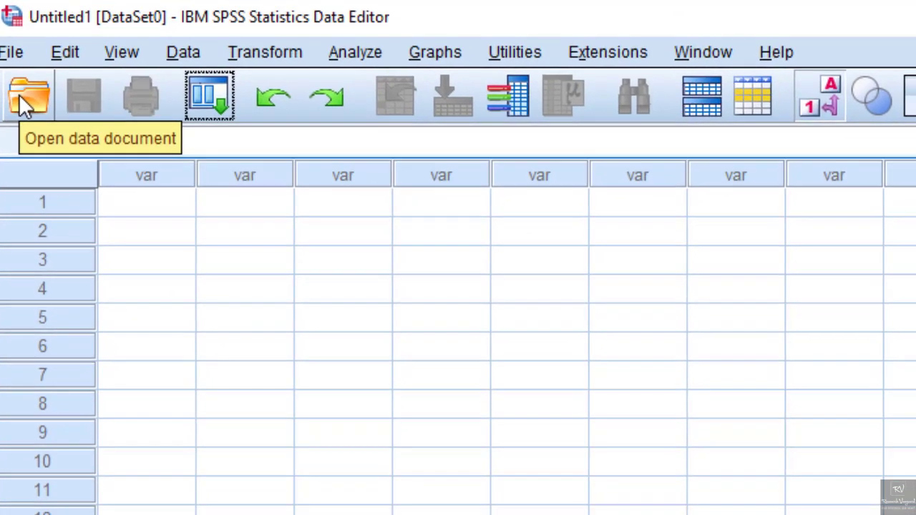
Start opening a data document, go to the CSV folder and set the file type to CSV (*.csv)
click(29, 108)
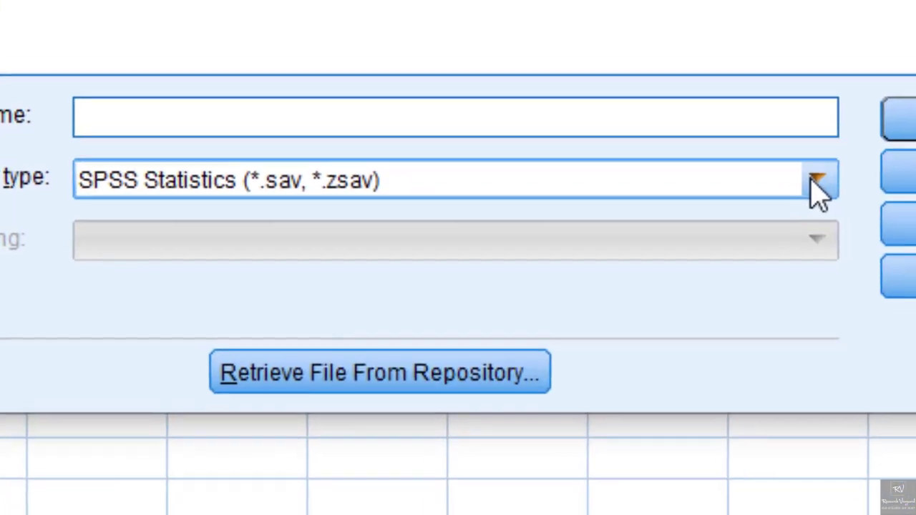
click(686, 368)
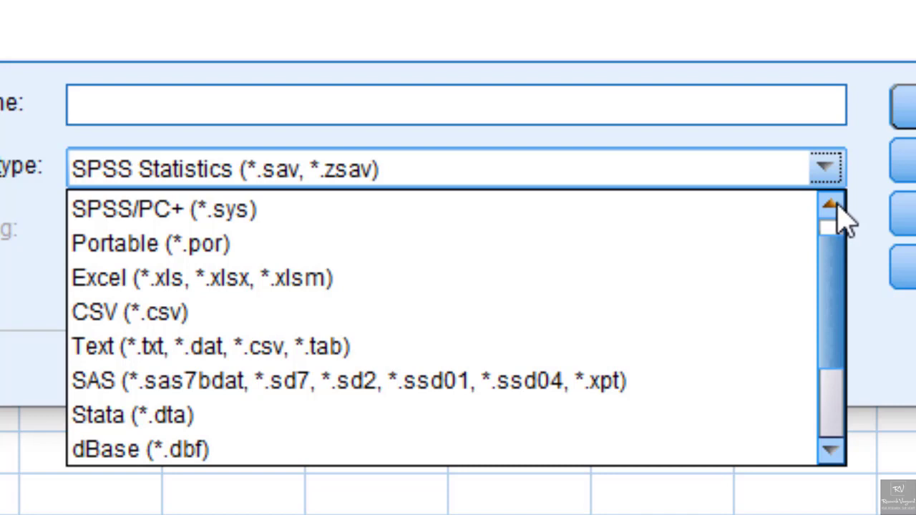
click(830, 206)
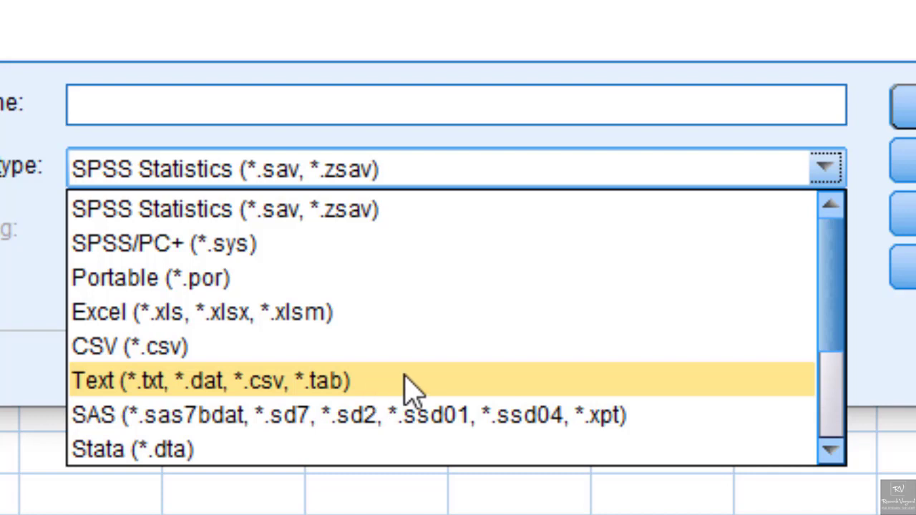
scroll(405, 376, down, 1)
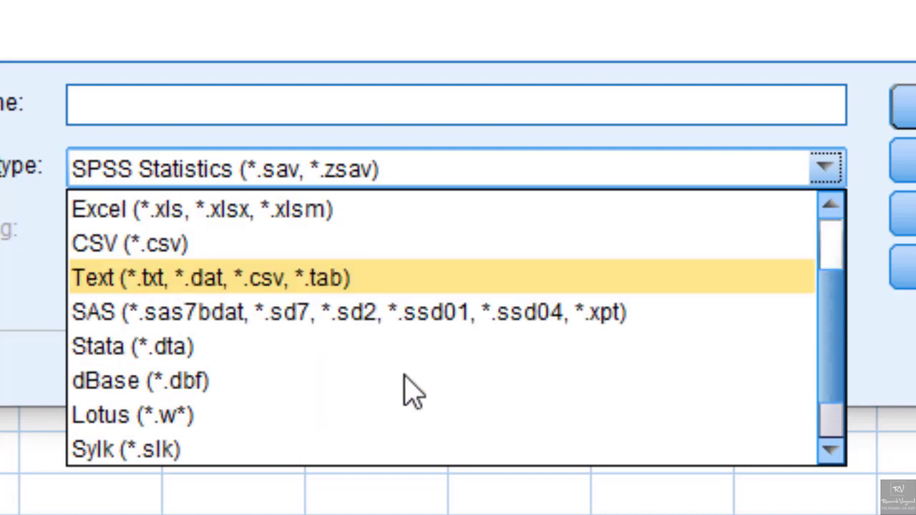
scroll(405, 377, down, 1)
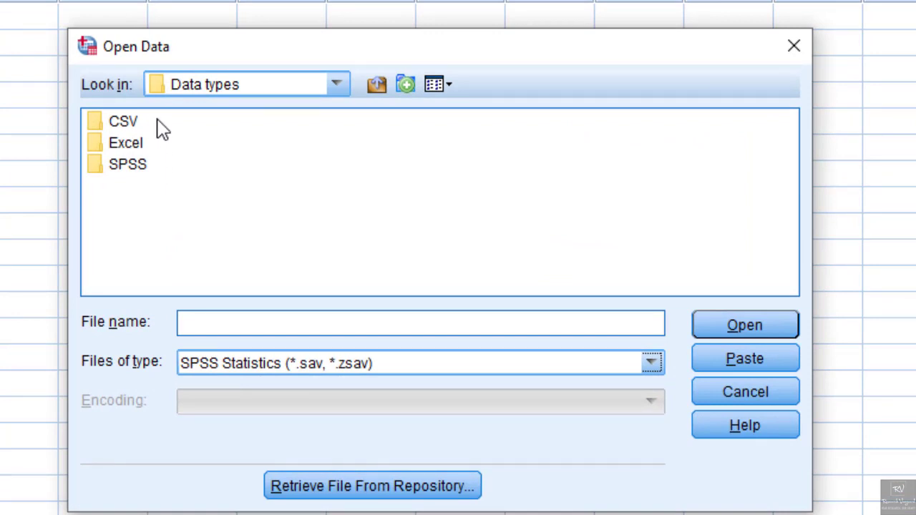
double_click(122, 127)
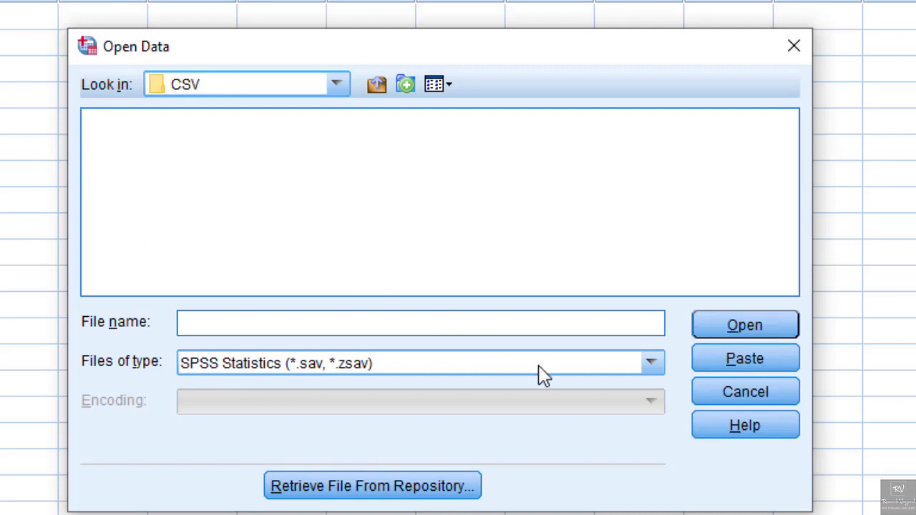
click(653, 364)
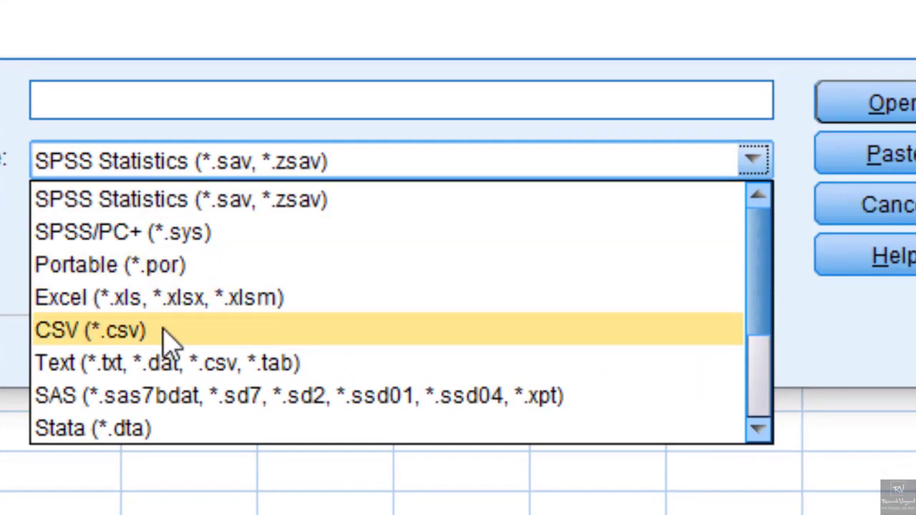
click(170, 341)
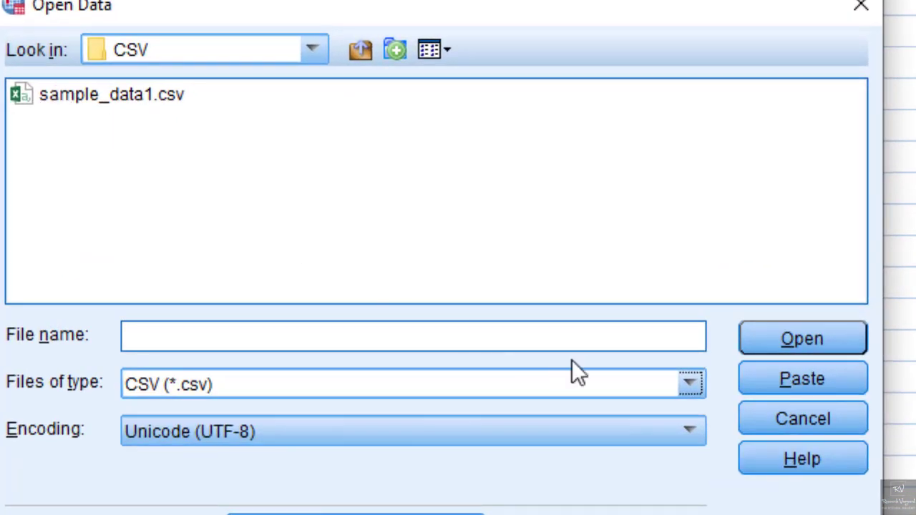
Switch the file type to Text (*.txt, *.dat, *.csv, *.tab) and back to CSV (*.csv)
click(692, 383)
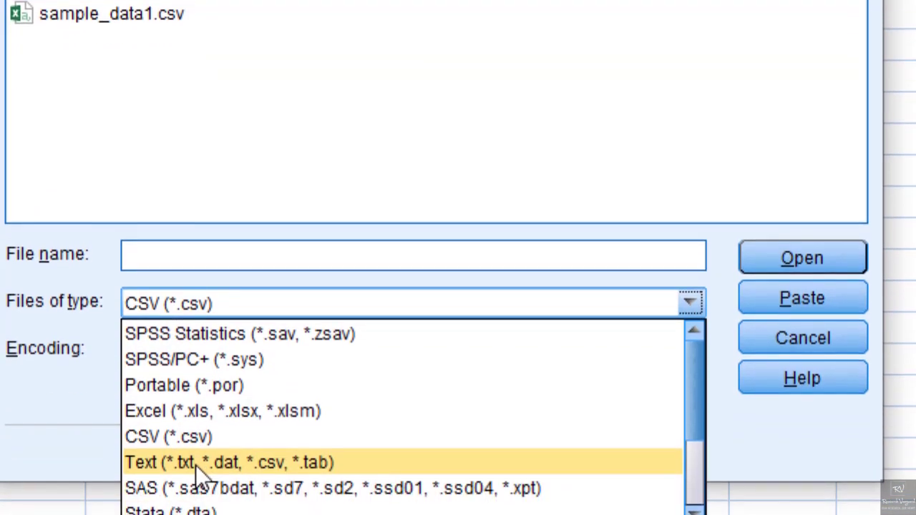
click(196, 465)
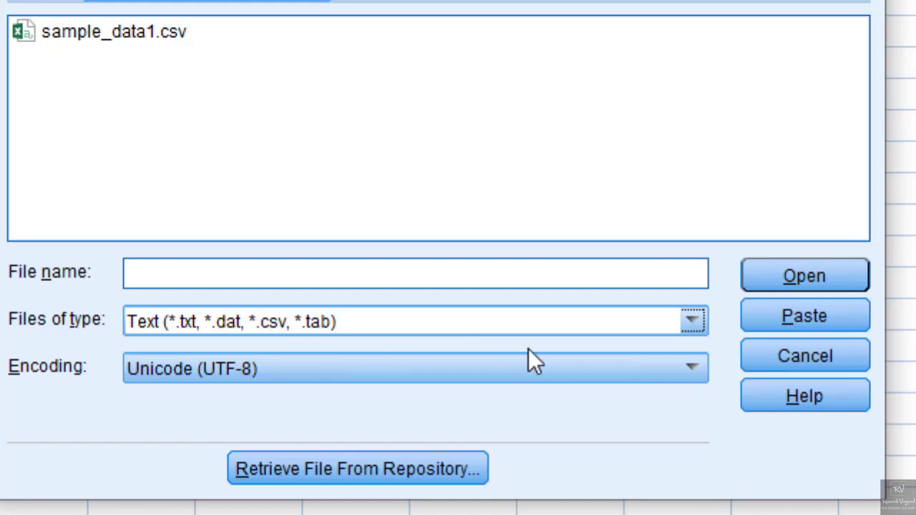
click(690, 320)
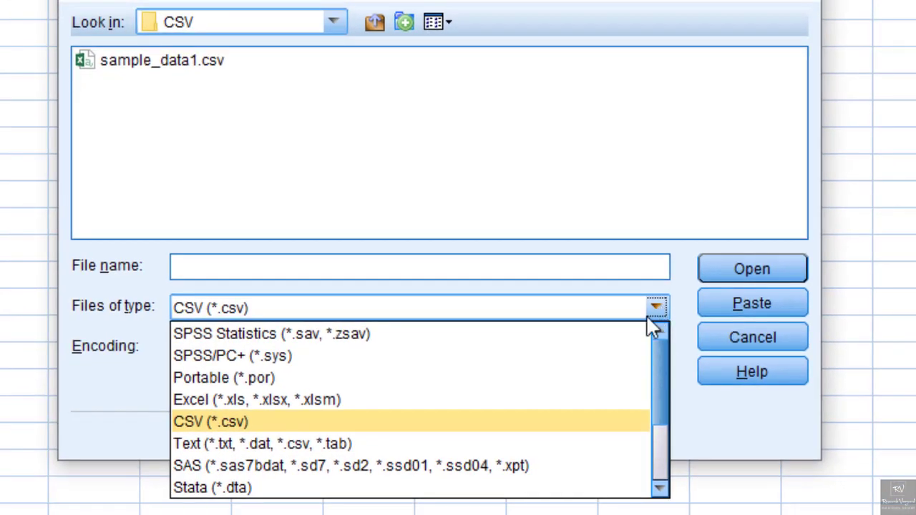
click(269, 427)
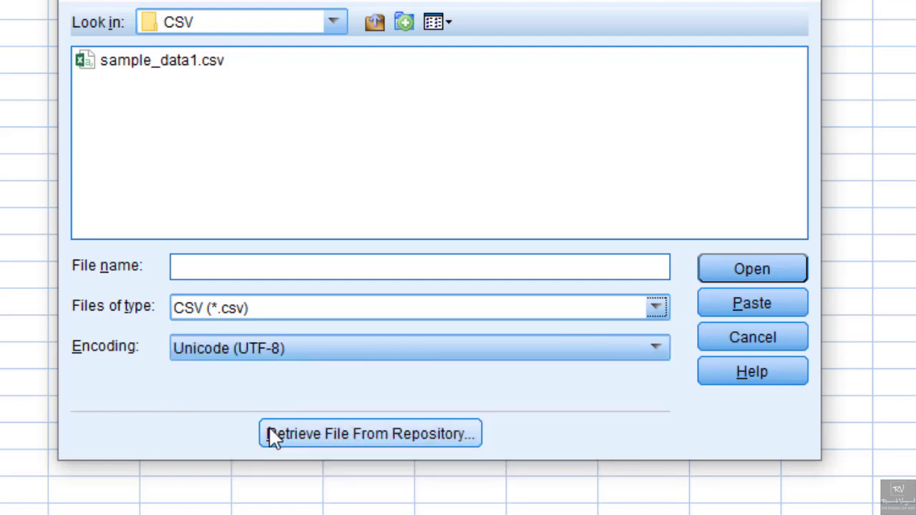
Open sample_data1.csv in the Text Import Wizard and continue without a predefined format
click(163, 65)
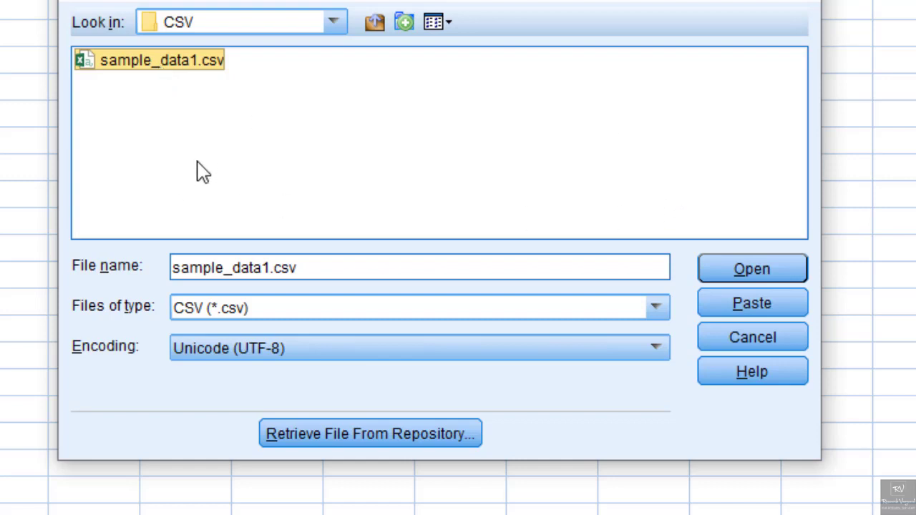
click(733, 276)
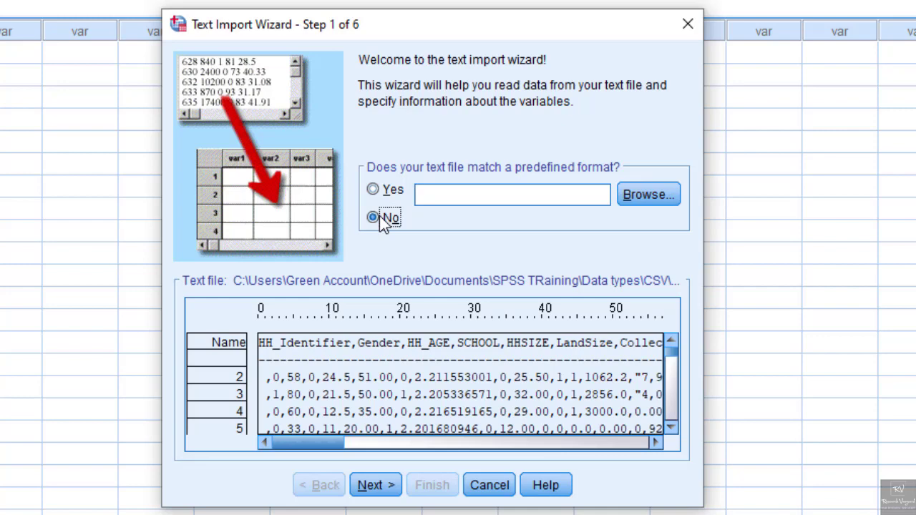
click(367, 488)
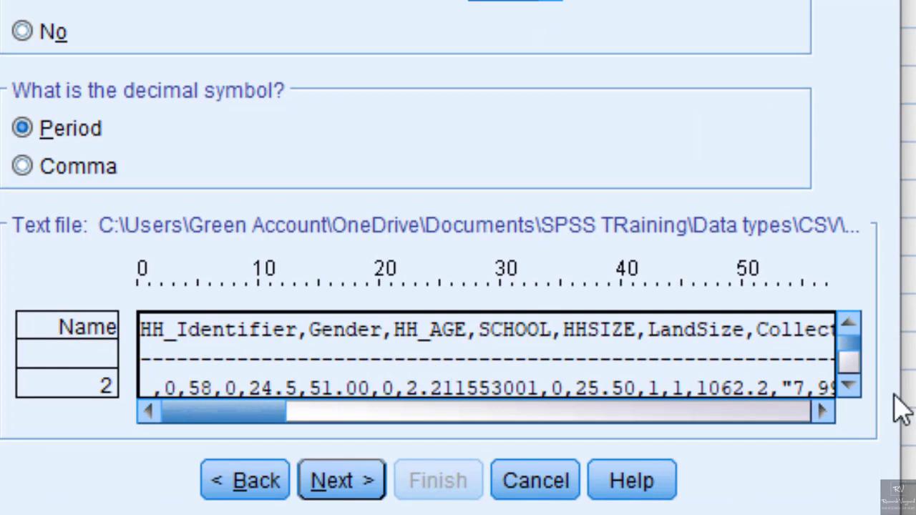
Check the first data rows in the preview and continue with Period as the decimal symbol
click(706, 416)
click(849, 386)
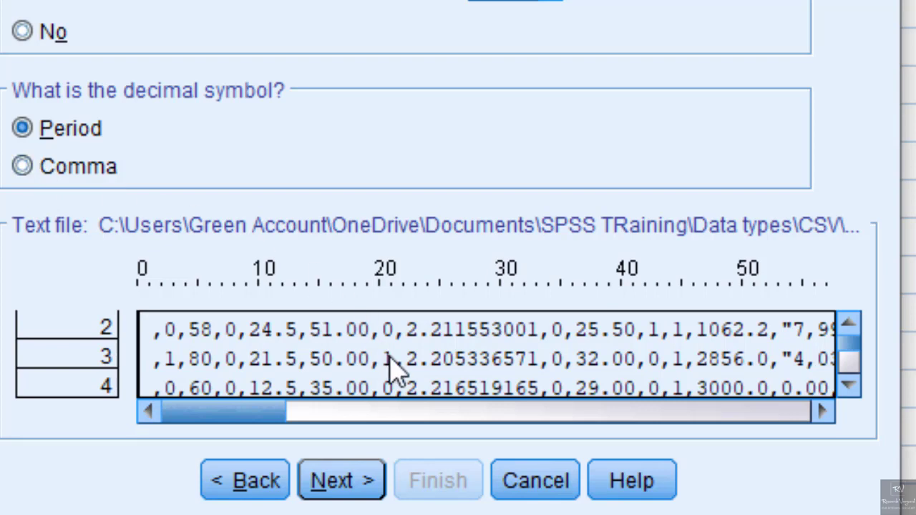
click(342, 493)
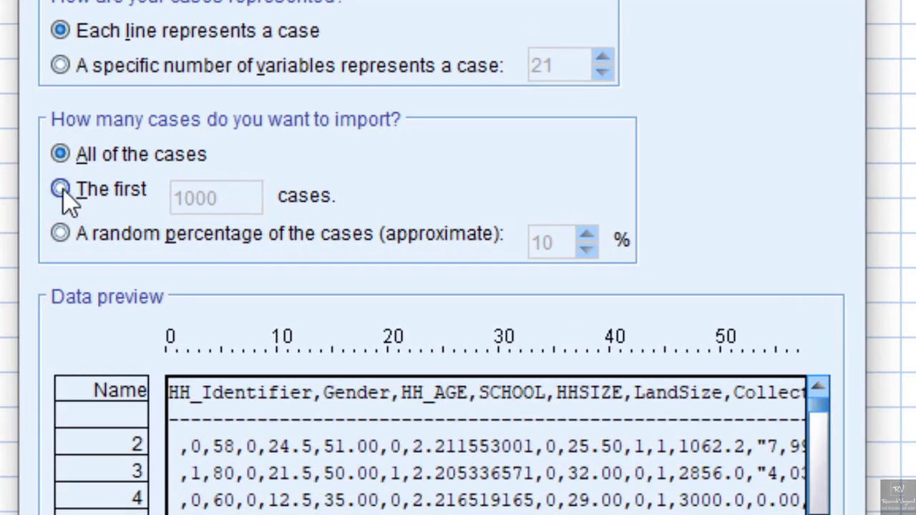
Try limiting the import to the first 10 cases and to a random percentage of cases, and return to importing all cases
click(60, 189)
drag(231, 199, 197, 208)
click(180, 199)
key(Delete)
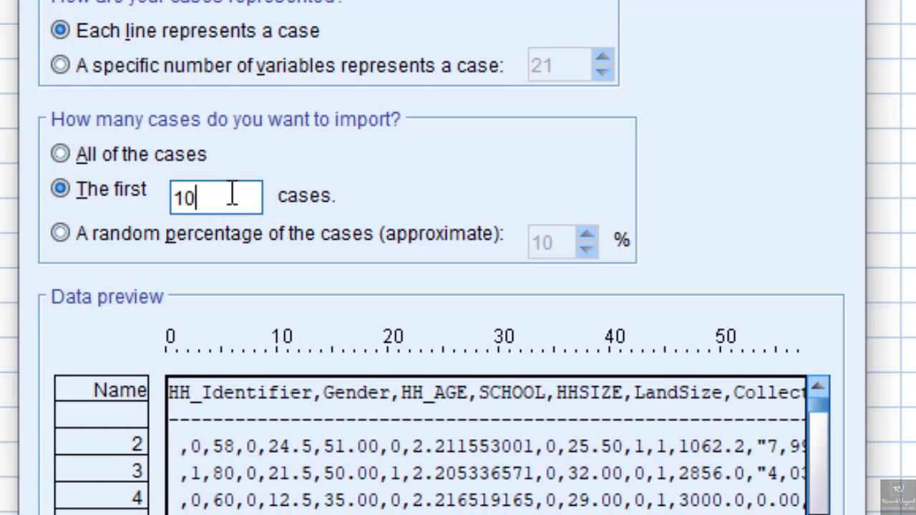
click(100, 240)
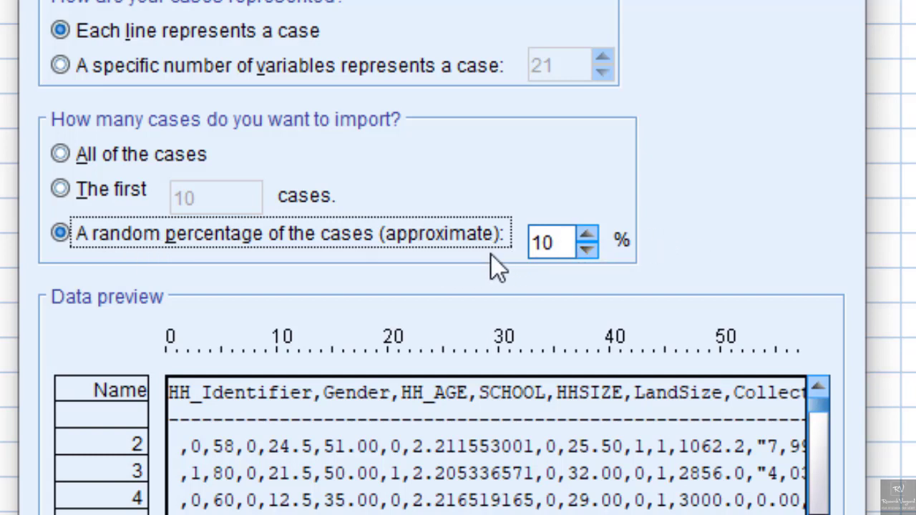
click(61, 155)
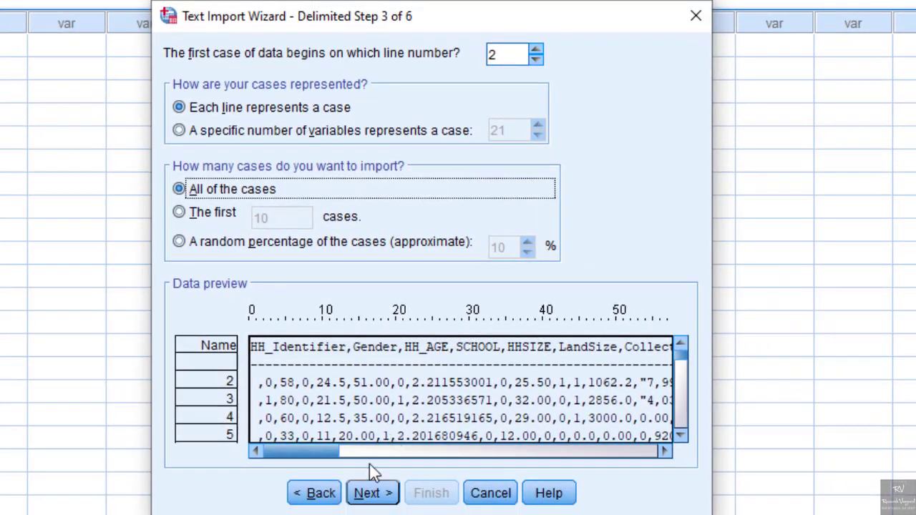
Continue to the delimiter settings, compare the data preview with and without Space as a delimiter, and keep only Comma selected
click(370, 495)
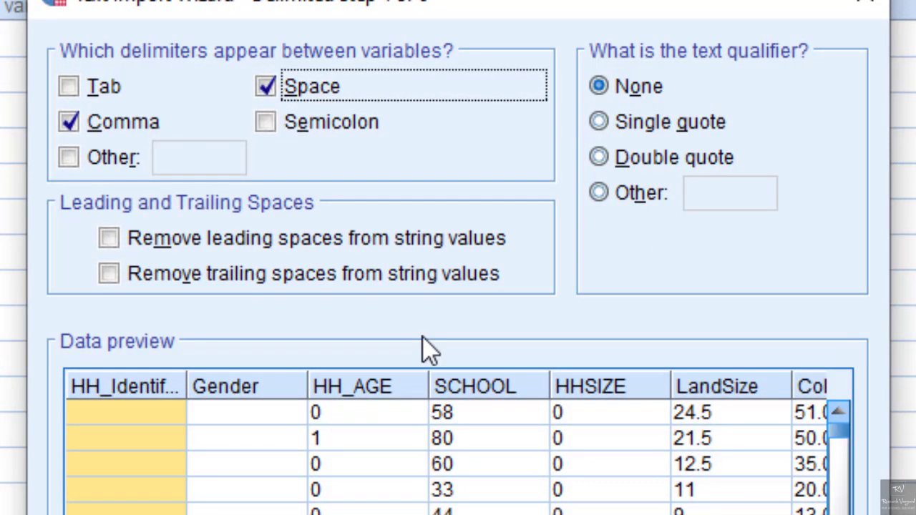
click(271, 92)
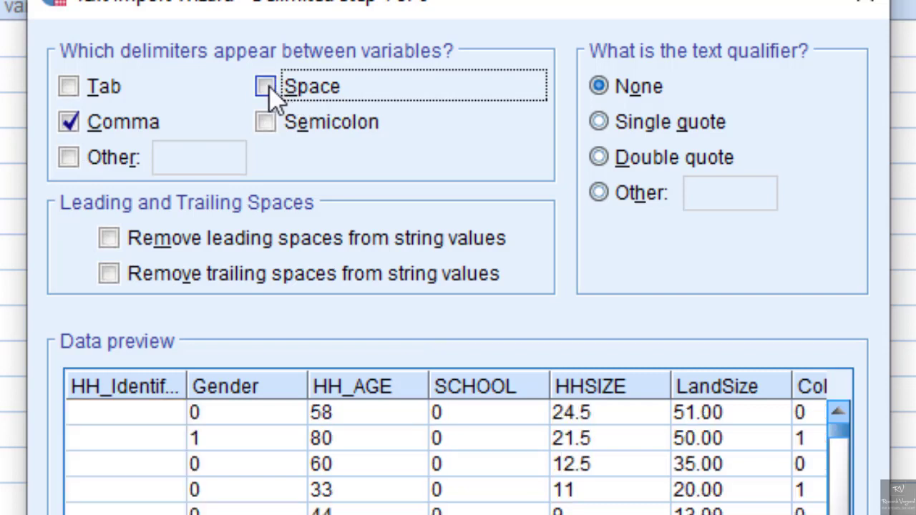
click(271, 92)
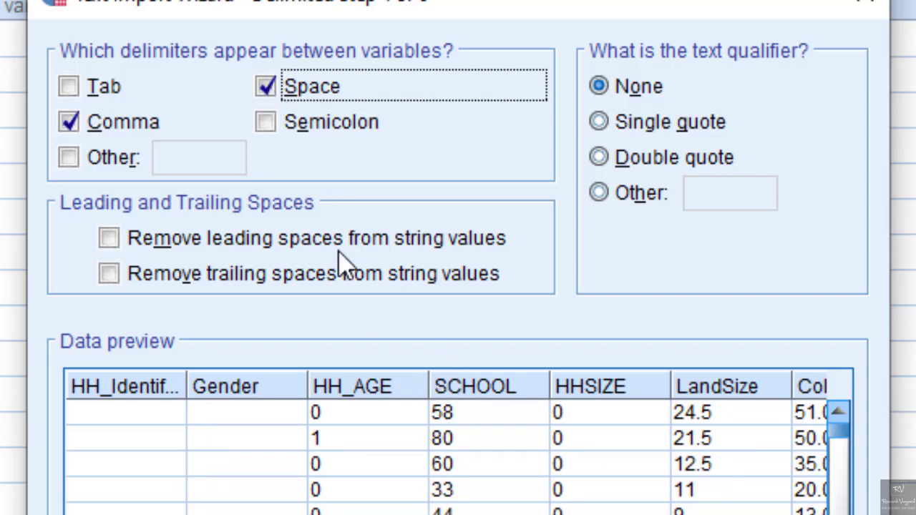
click(271, 95)
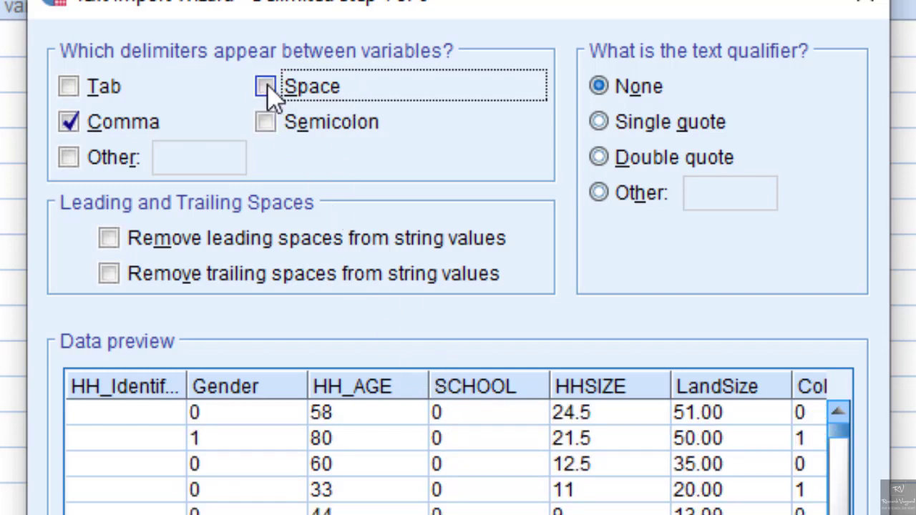
click(272, 95)
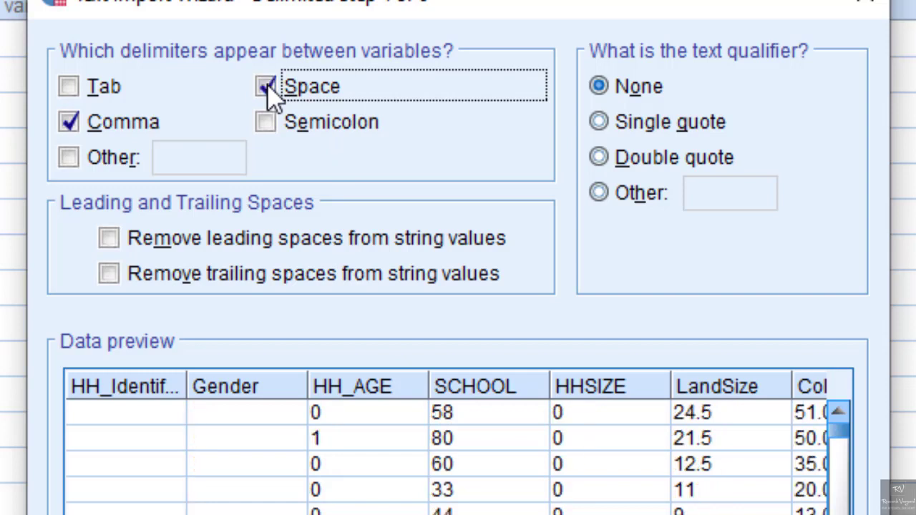
click(269, 89)
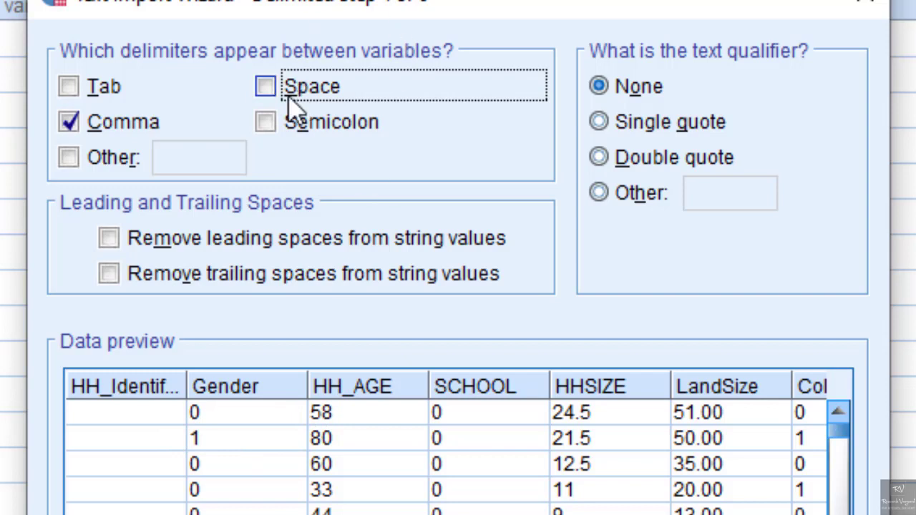
click(266, 90)
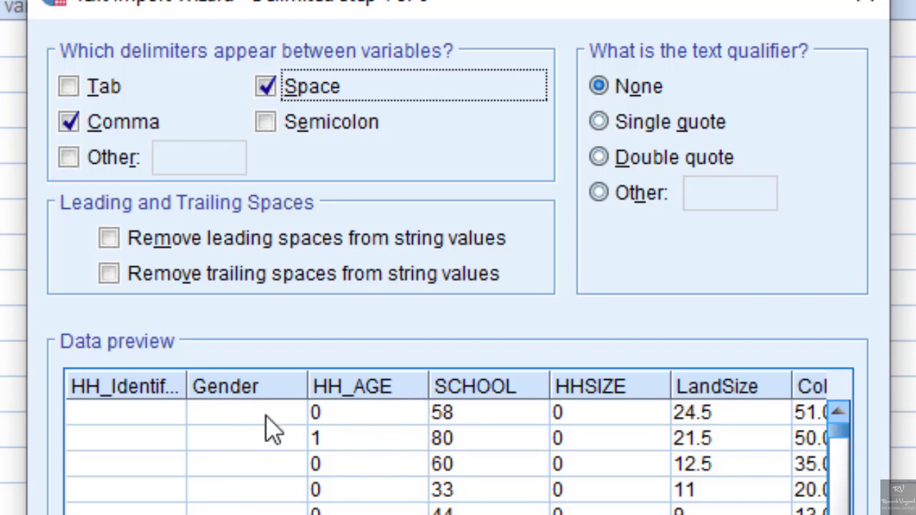
click(266, 86)
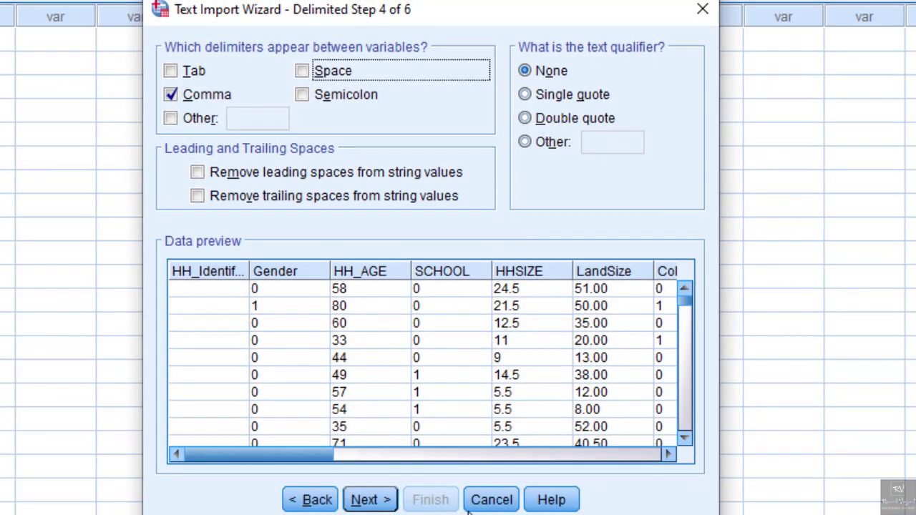
Keep the Automatic data format, skip saving the file format or pasting syntax, and finish the text import
click(372, 500)
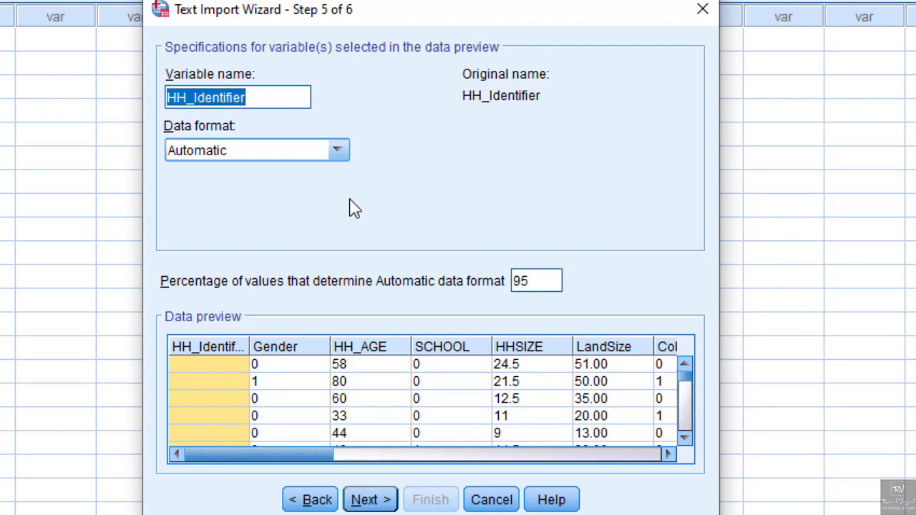
click(370, 500)
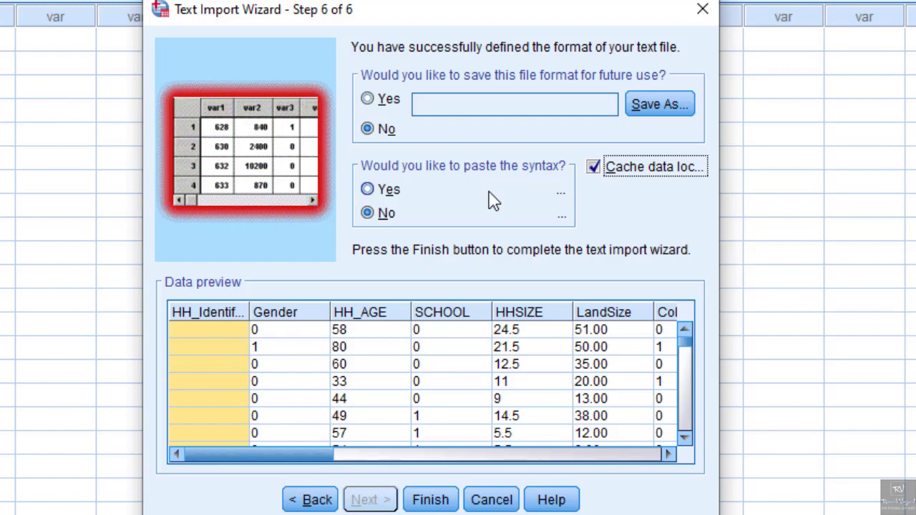
click(430, 501)
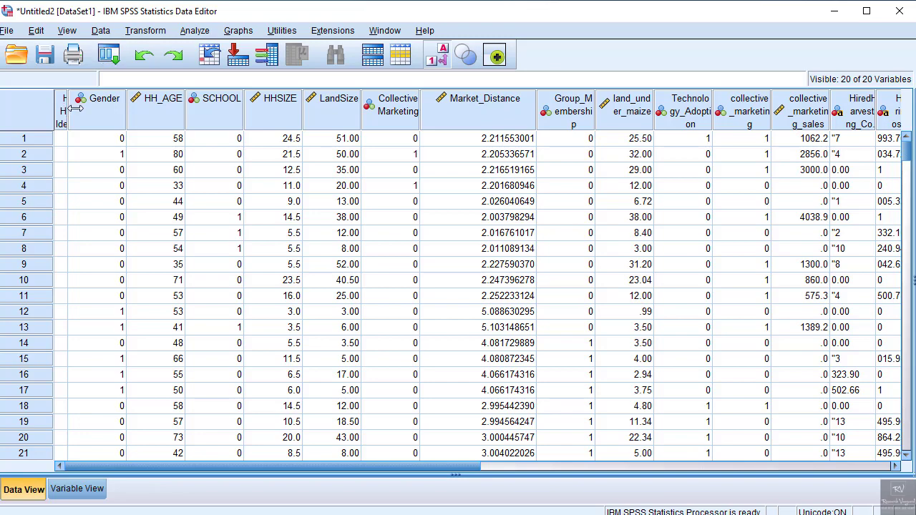
Widen the HH_Identifier column in the imported CSV dataset until its name is readable, and look through the data rows
drag(68, 111, 138, 120)
scroll(94, 213, down, 20)
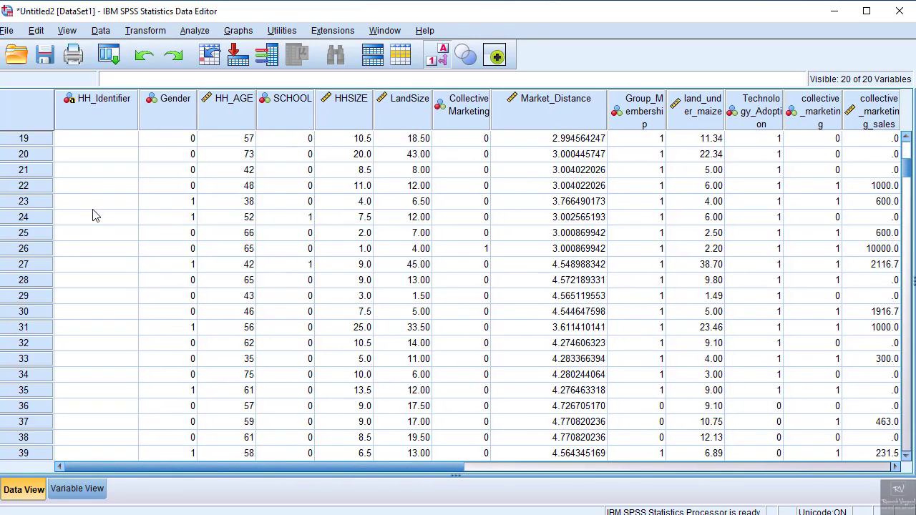
scroll(100, 236, up, 20)
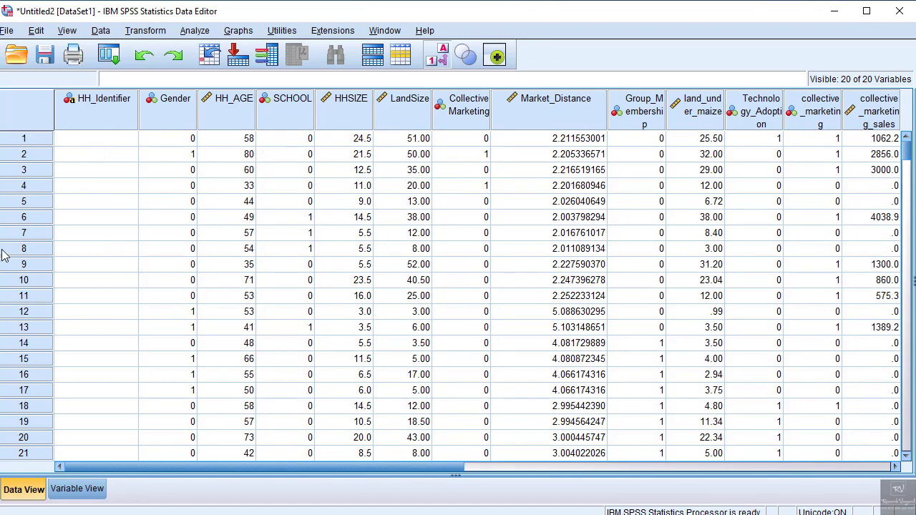
scroll(52, 281, down, 2)
scroll(52, 281, up, 2)
drag(188, 474, 103, 453)
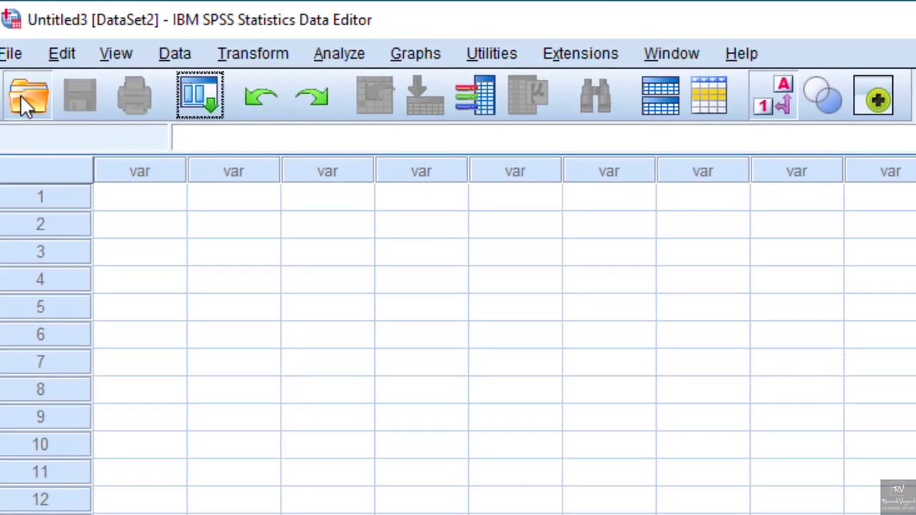
Start opening a data file from the Excel folder inside Data types, with Excel (*.xls, *.xlsx, *.xlsm) as the file type
click(21, 100)
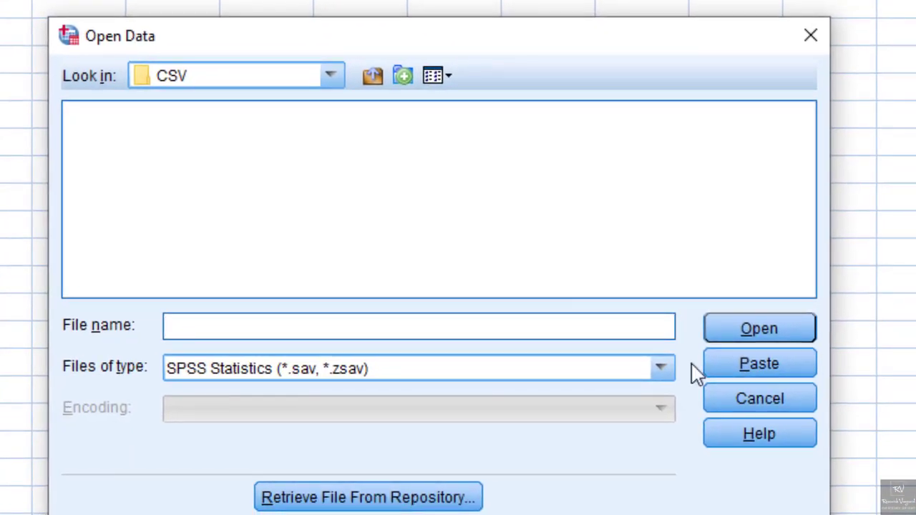
click(370, 74)
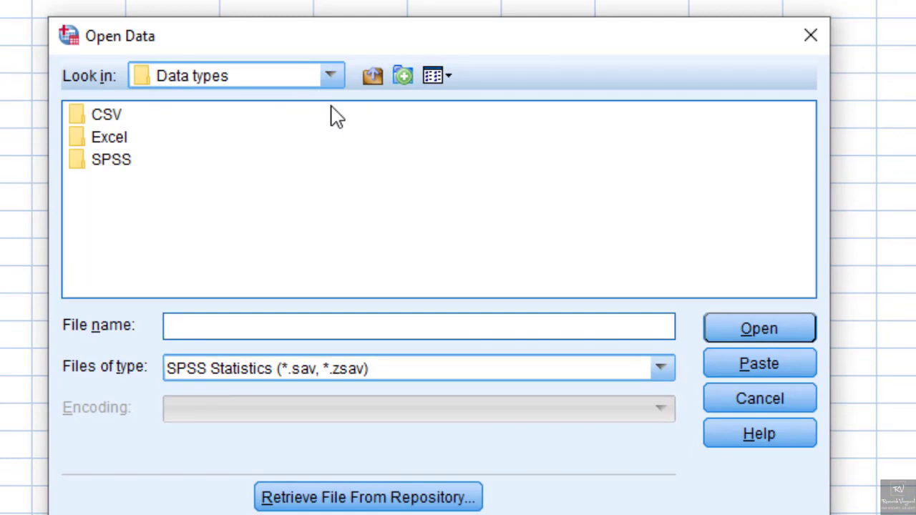
double_click(101, 140)
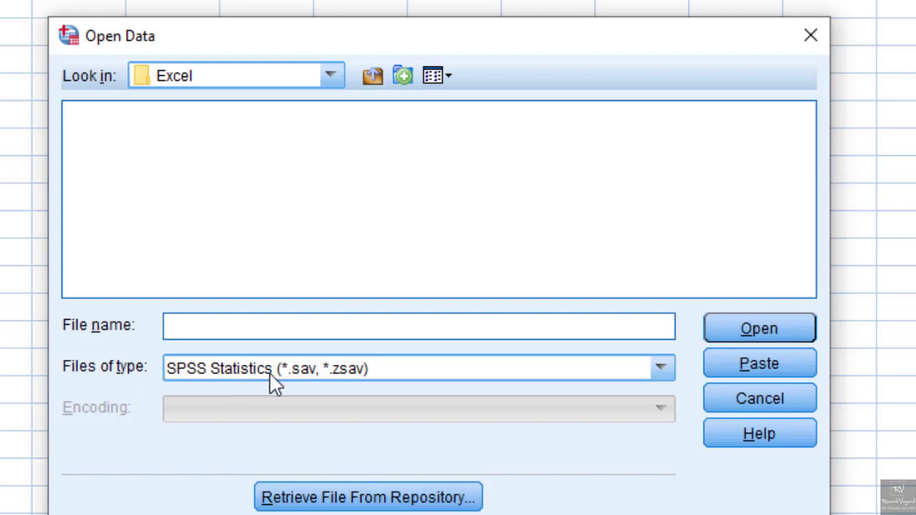
click(661, 369)
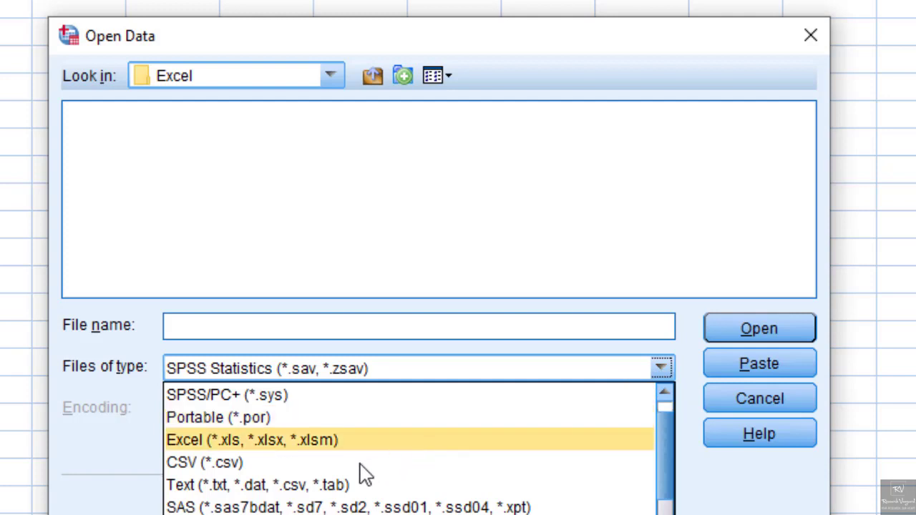
click(253, 440)
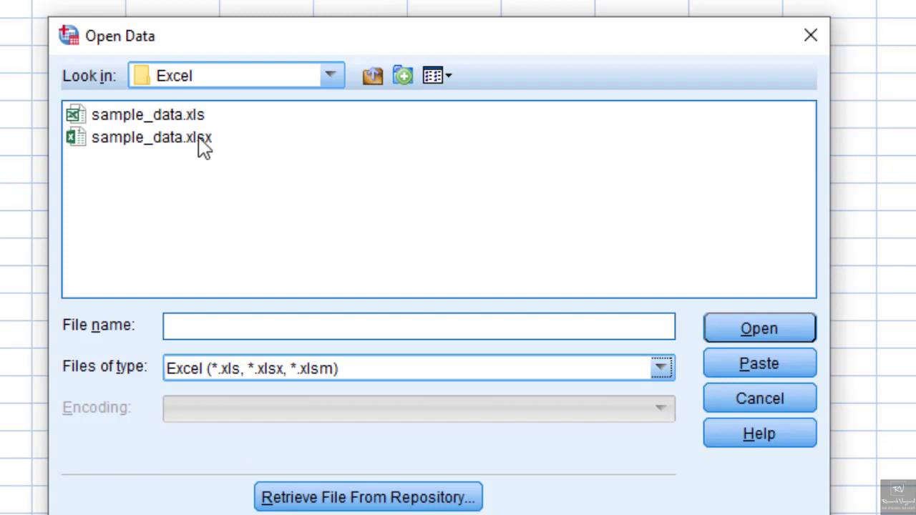
Open sample_data.xlsx and import it, keeping Ignore hidden rows and columns enabled and leaving leading and trailing spaces in string values
click(150, 143)
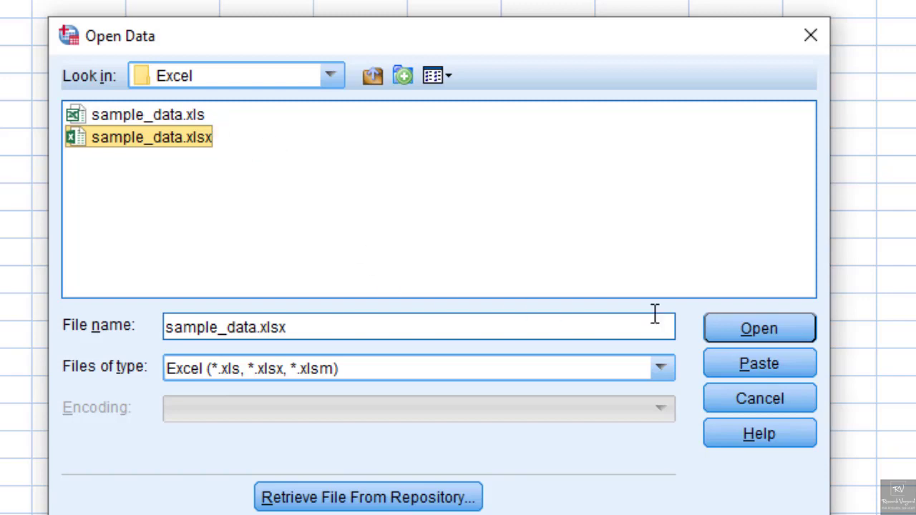
click(749, 333)
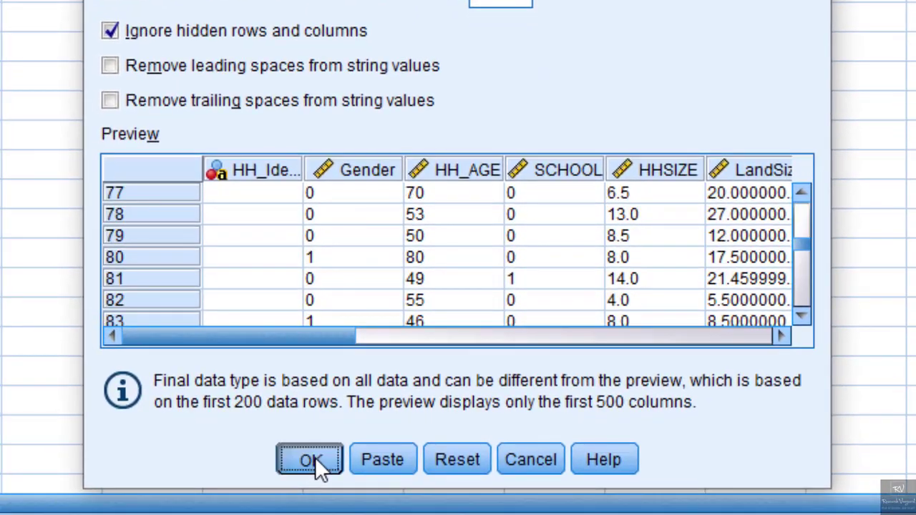
click(315, 465)
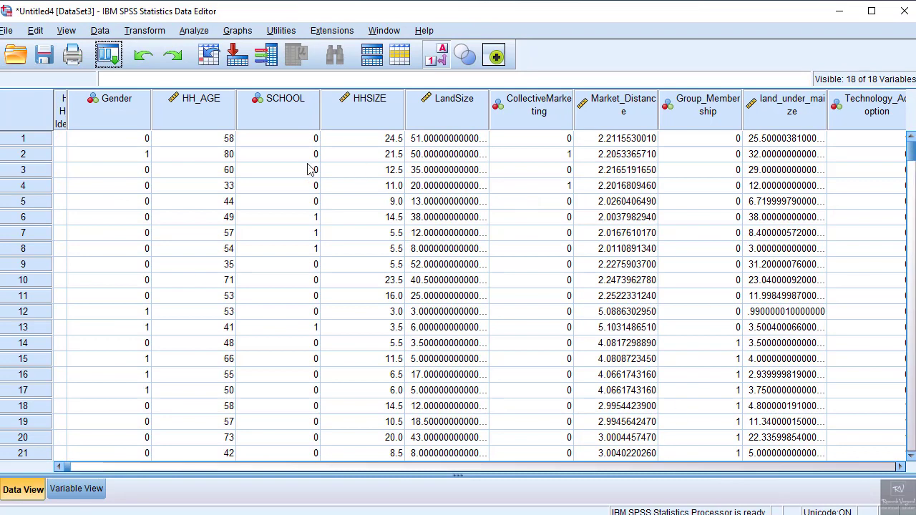
Look through the rows of the dataset imported from Excel and widen the HH_Identifier column to show its full name
scroll(225, 184, down, 5)
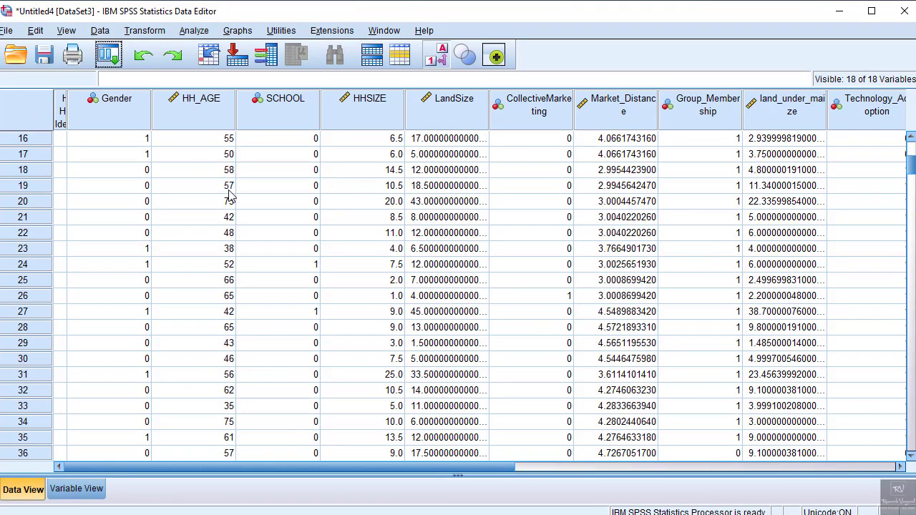
scroll(224, 180, up, 5)
drag(67, 107, 128, 107)
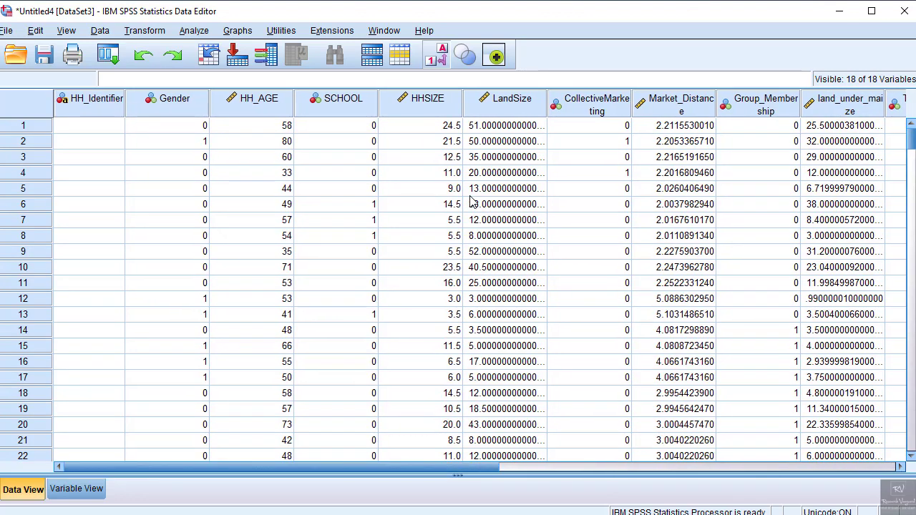
Examine the HH_Identifier, SCHOOL, CollectiveMarketing and Group_Membership columns and the remaining variables of the Excel import
click(98, 105)
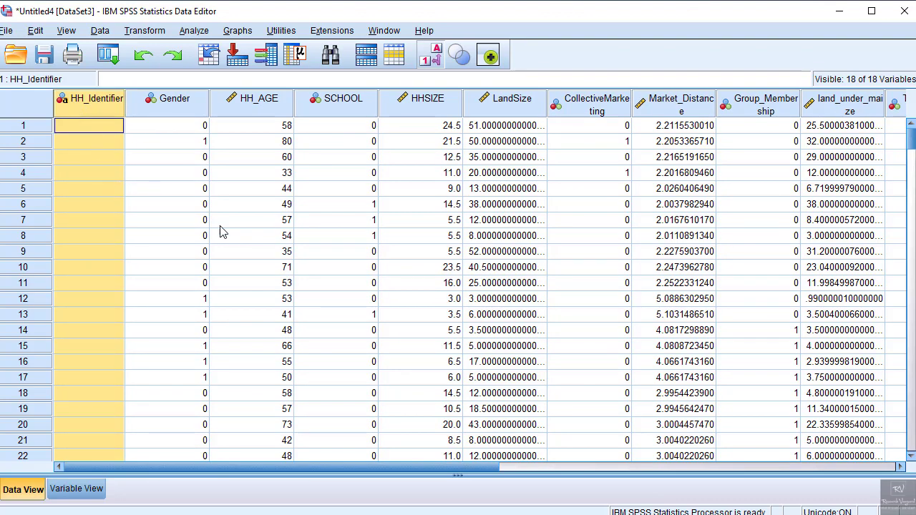
mouse_move(260, 469)
mouse_down()
mouse_move(363, 468)
mouse_move(272, 470)
mouse_up()
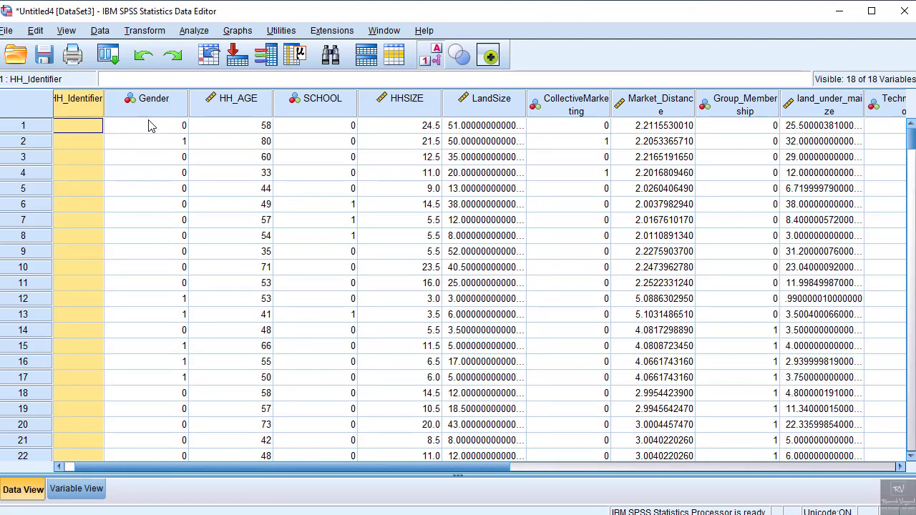
click(326, 101)
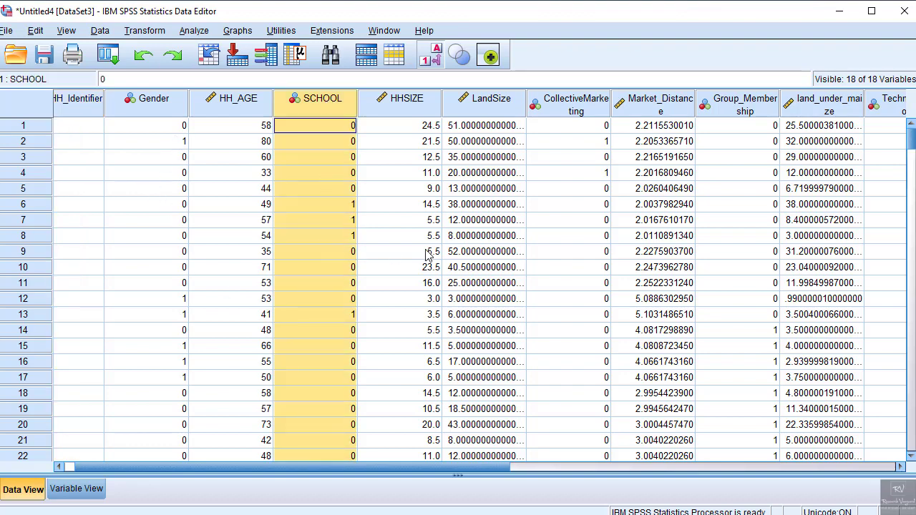
click(594, 106)
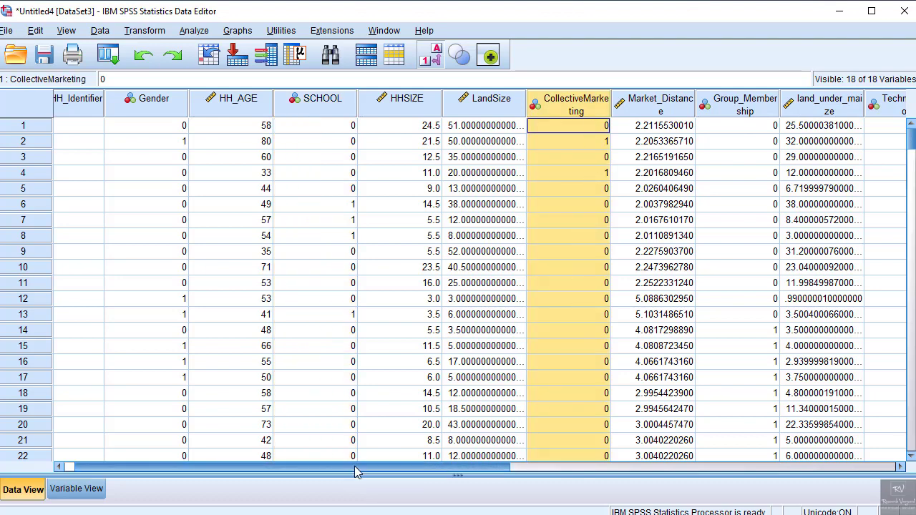
drag(354, 467, 512, 471)
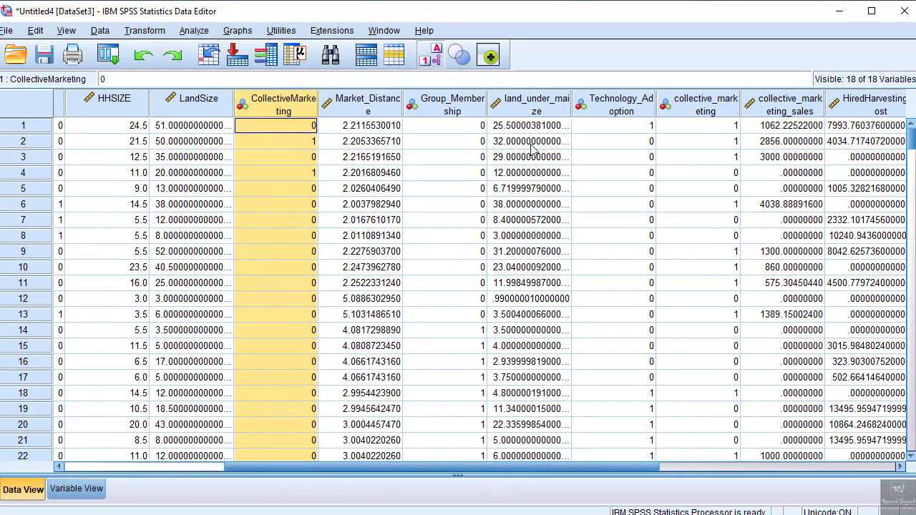
click(465, 128)
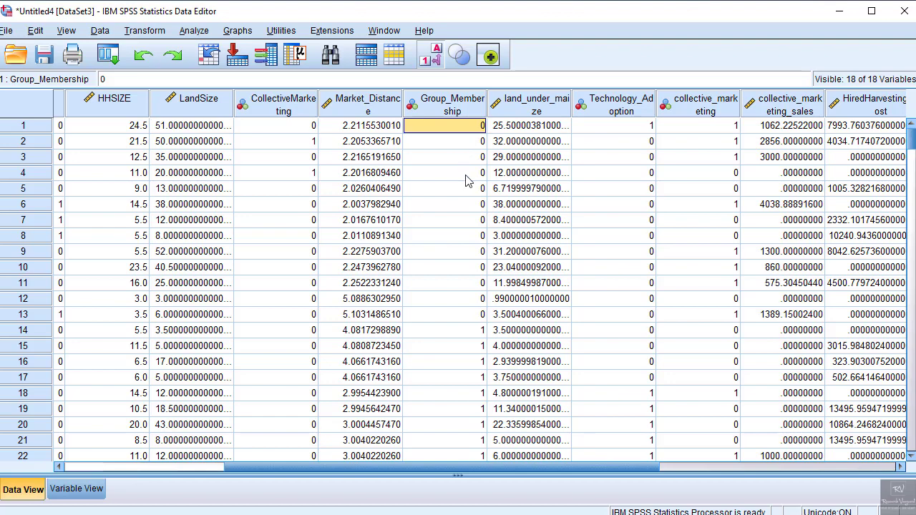
click(460, 158)
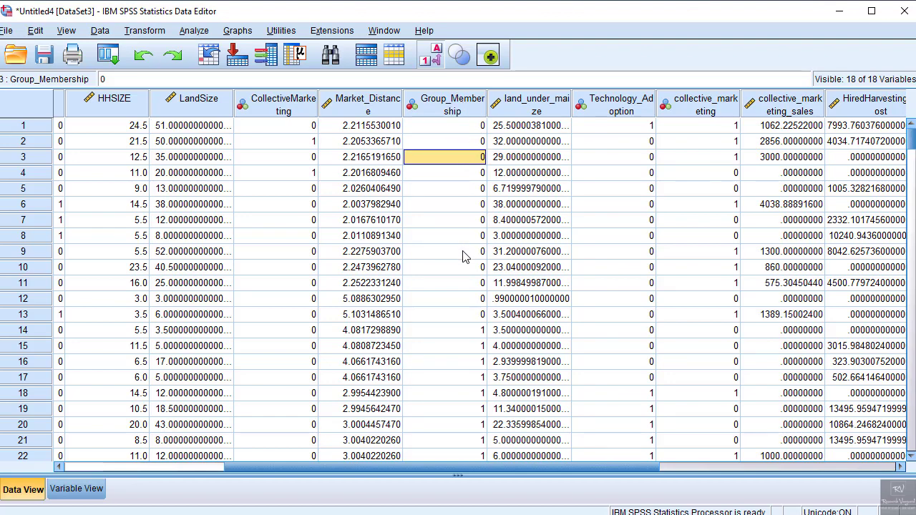
scroll(430, 398, right, 5)
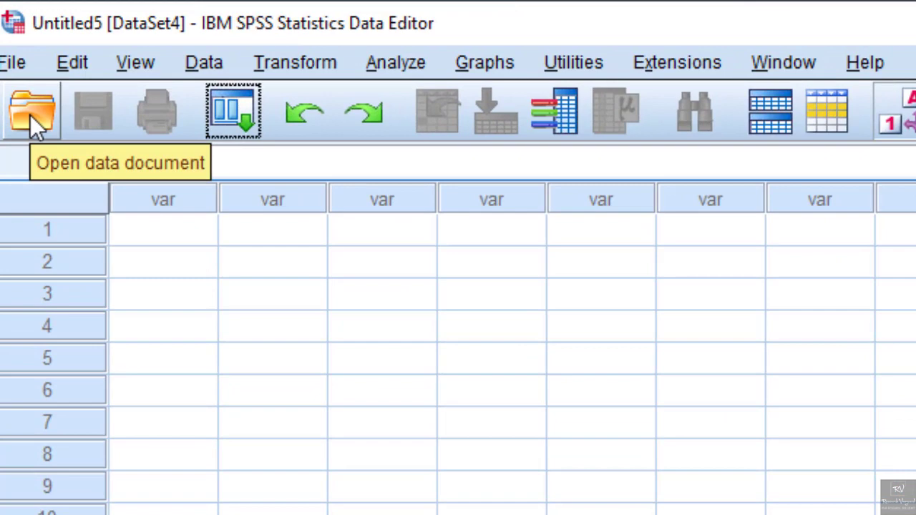
Open Sample_data_final.sav from the SPSS folder inside Data types in a new data window
click(30, 115)
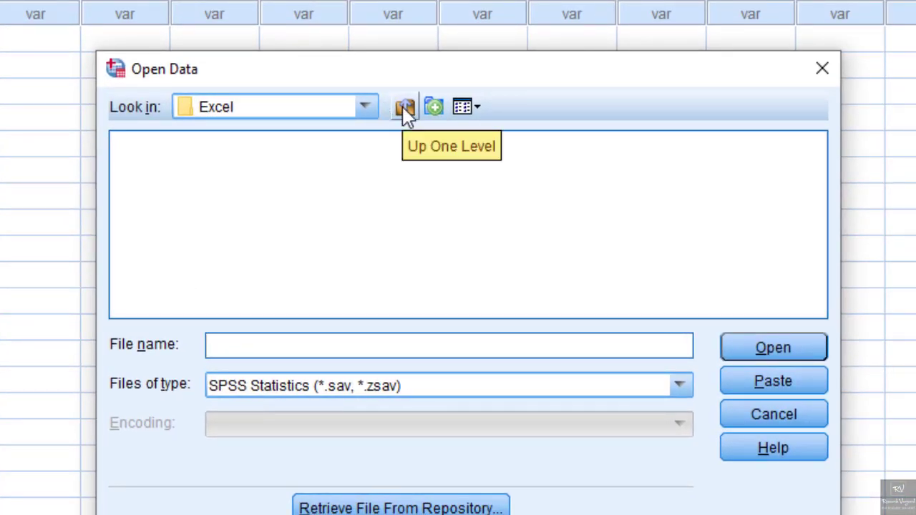
click(403, 109)
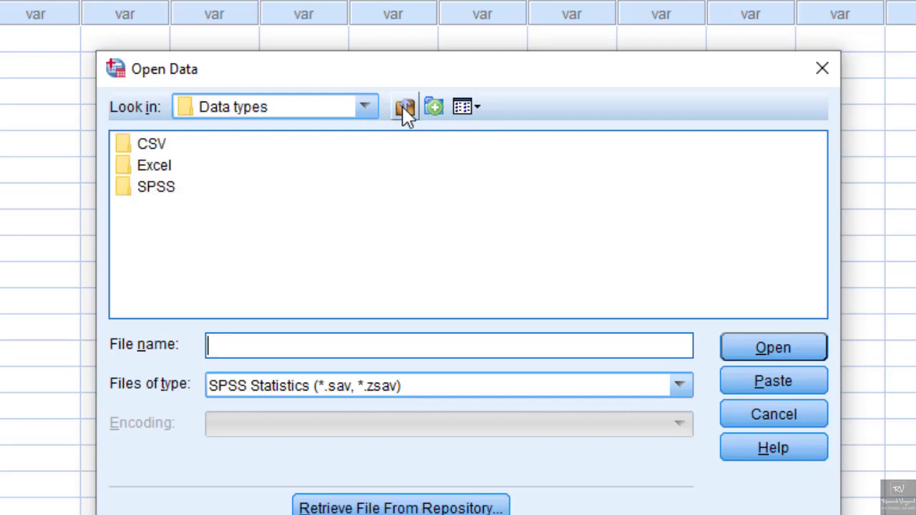
double_click(156, 192)
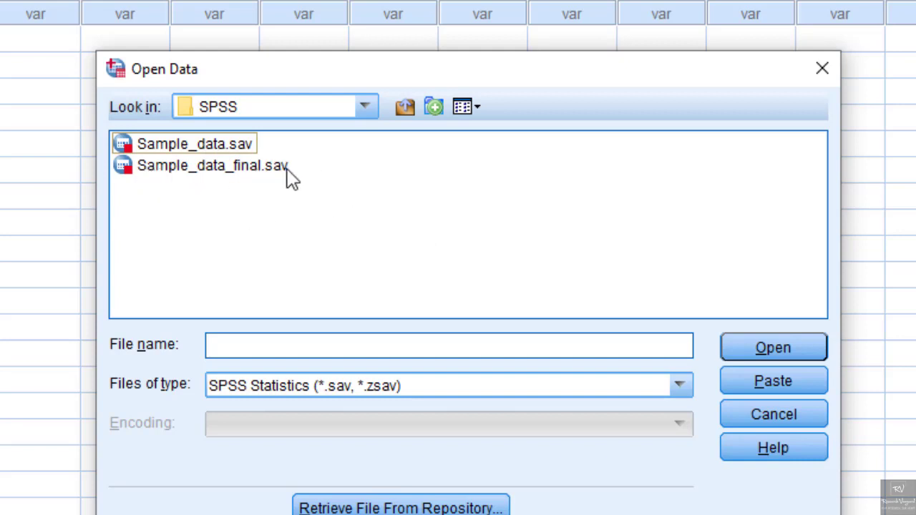
click(151, 172)
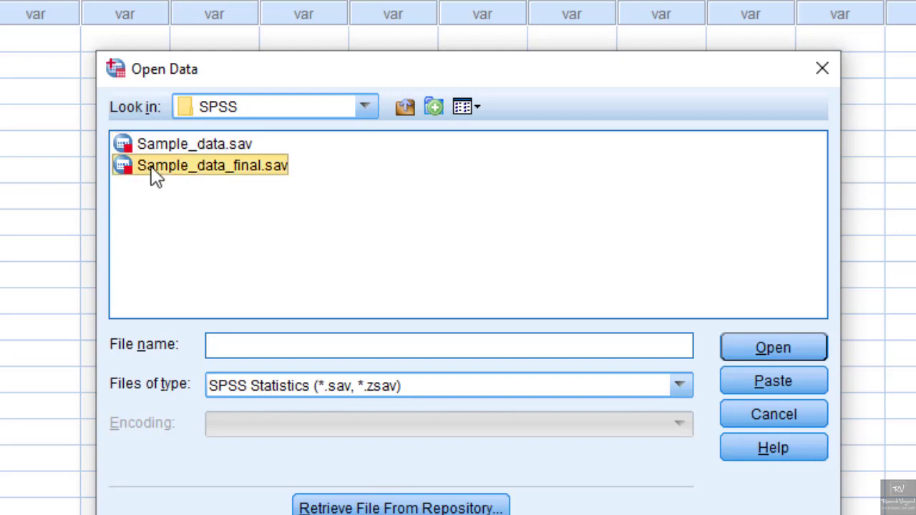
click(764, 350)
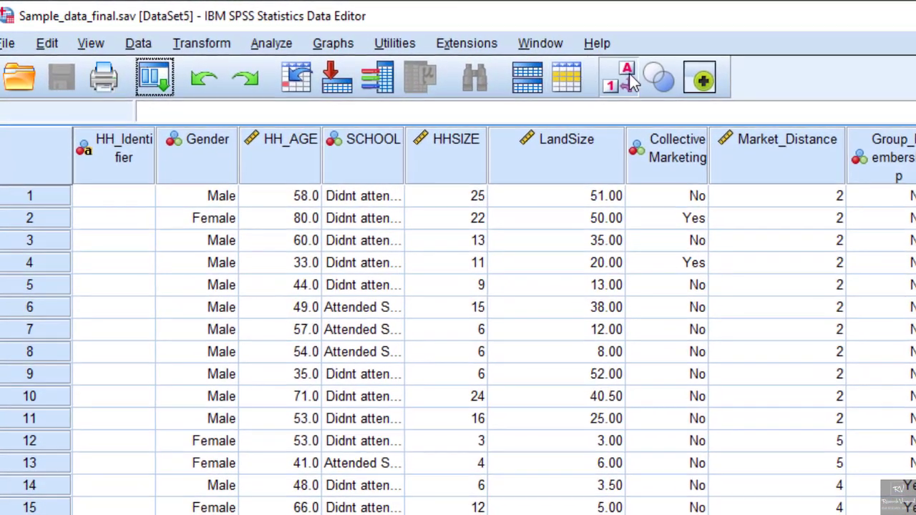
Switch value labels off to view the numeric codes in several rows, and switch the labels back on
click(520, 69)
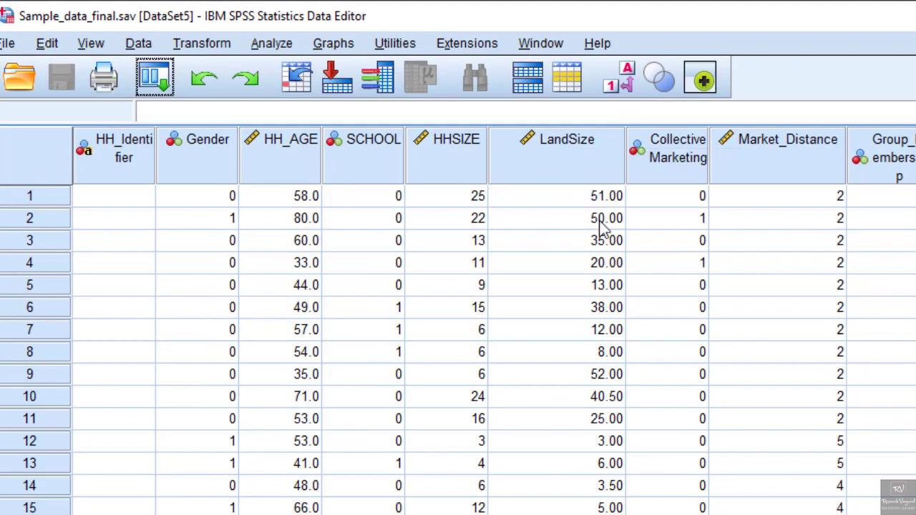
scroll(231, 293, down, 6)
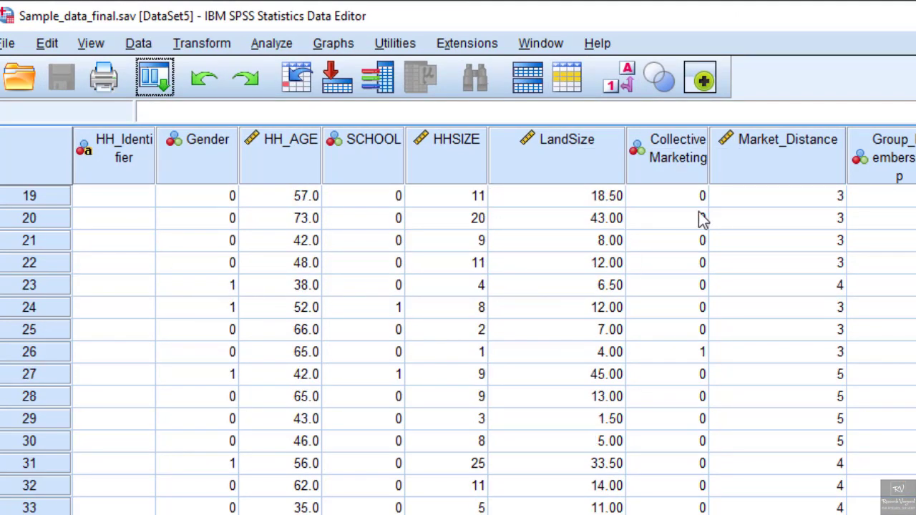
scroll(697, 207, up, 4)
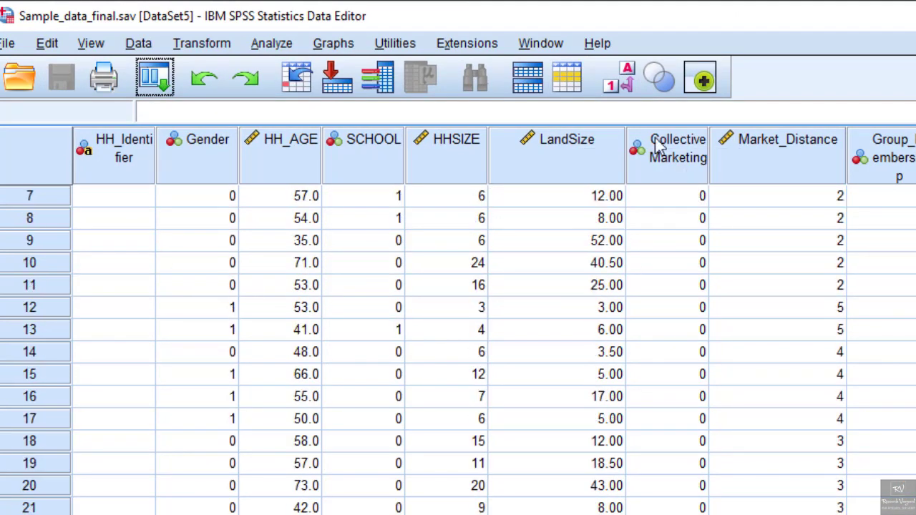
click(619, 85)
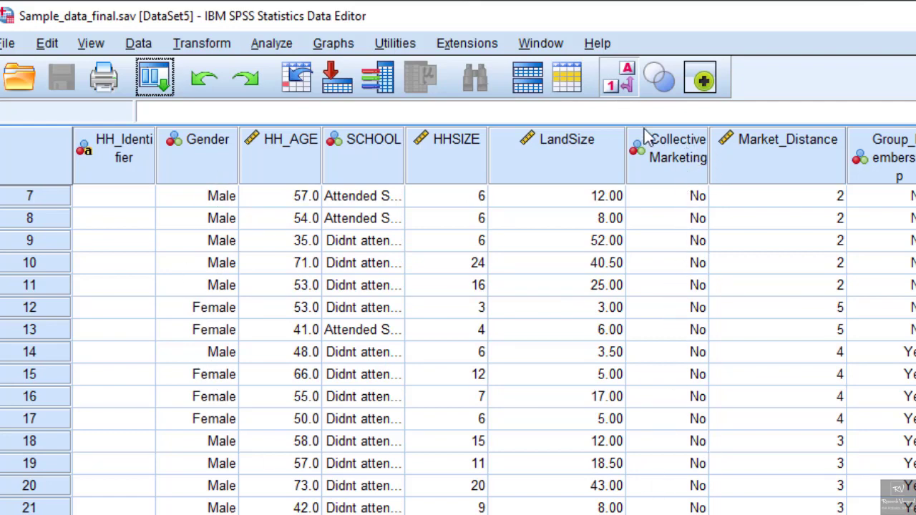
Return to the dataset imported from Excel and toggle value labels repeatedly to check whether its coded variables have labels
click(915, 15)
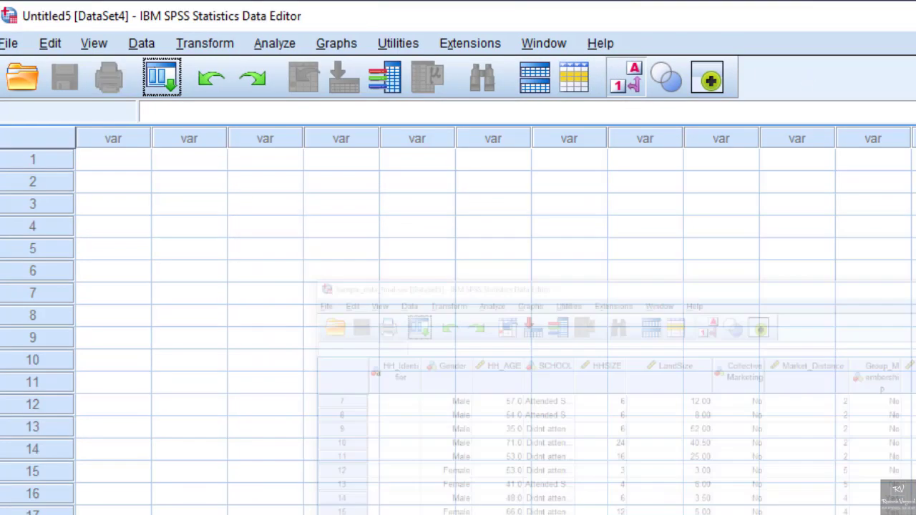
click(915, 16)
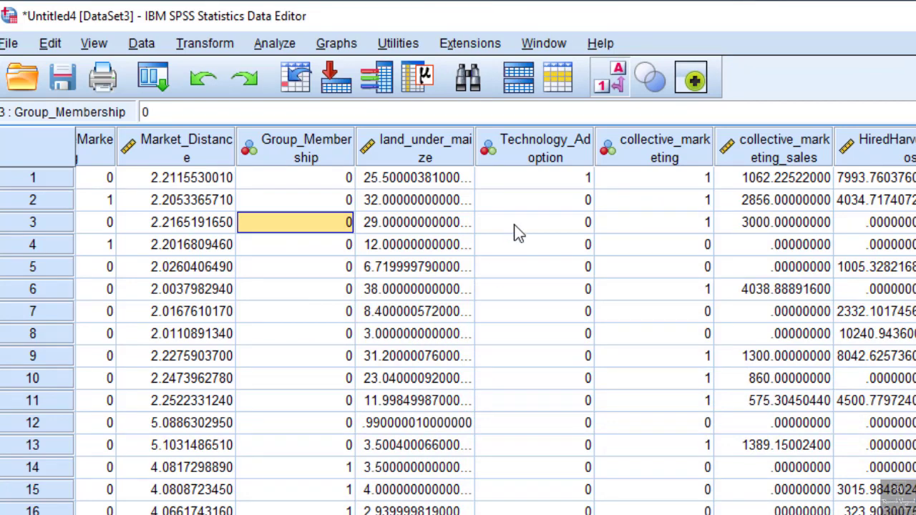
click(615, 77)
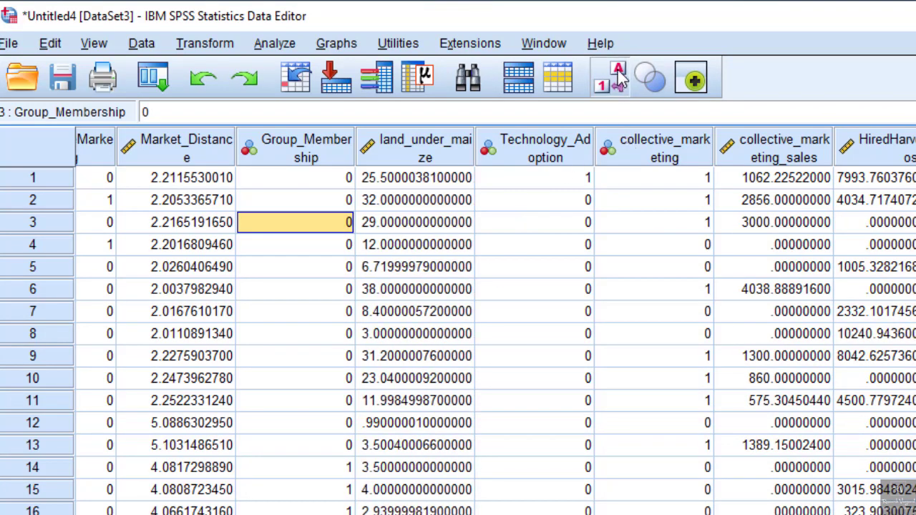
click(618, 71)
click(618, 71)
click(618, 71)
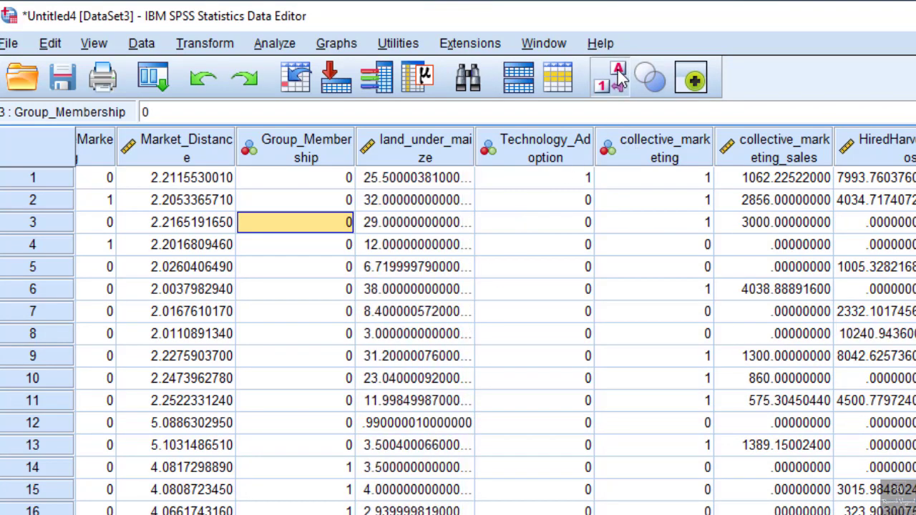
click(618, 71)
click(618, 72)
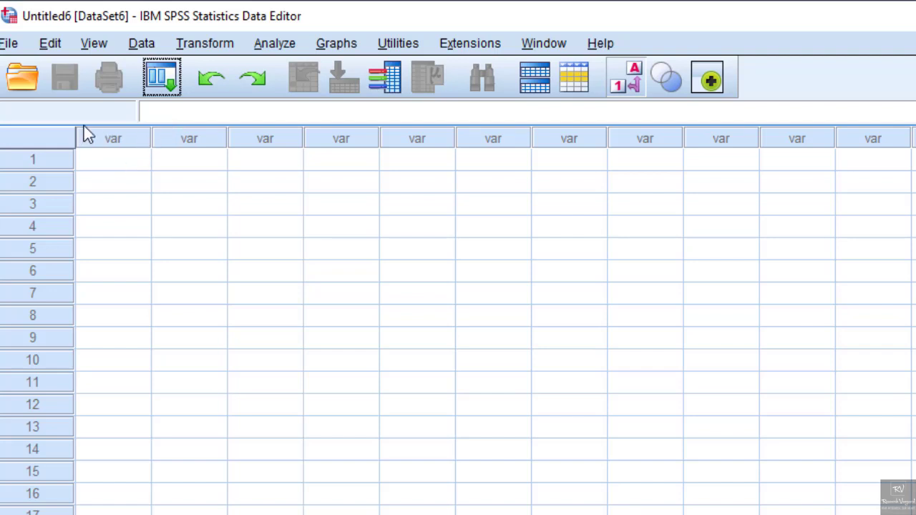
Start opening another data file and go up from the SPSS folder to the Data types folder
click(22, 78)
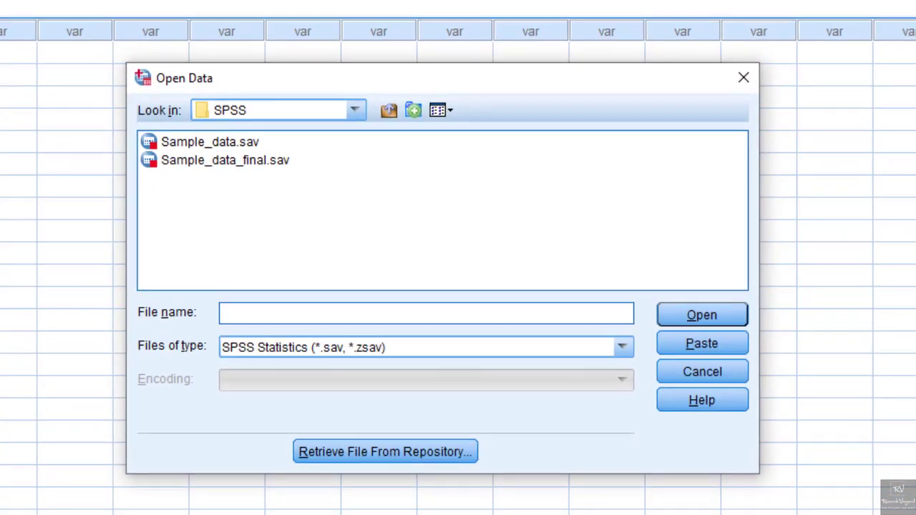
click(390, 114)
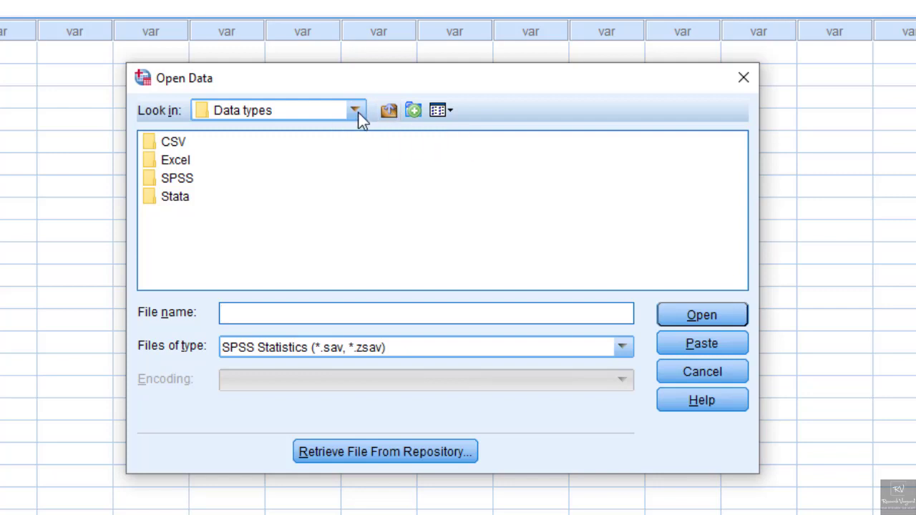
click(355, 112)
scroll(333, 162, up, 3)
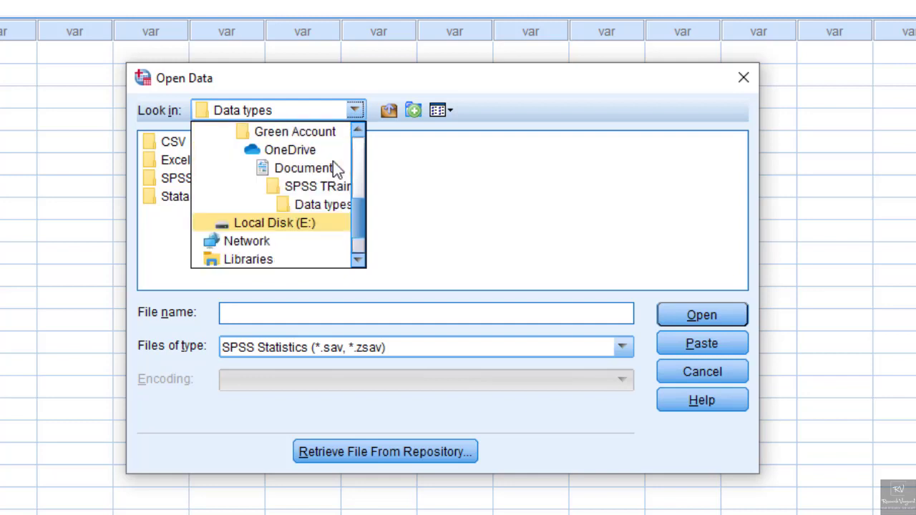
scroll(333, 162, down, 3)
scroll(332, 162, up, 3)
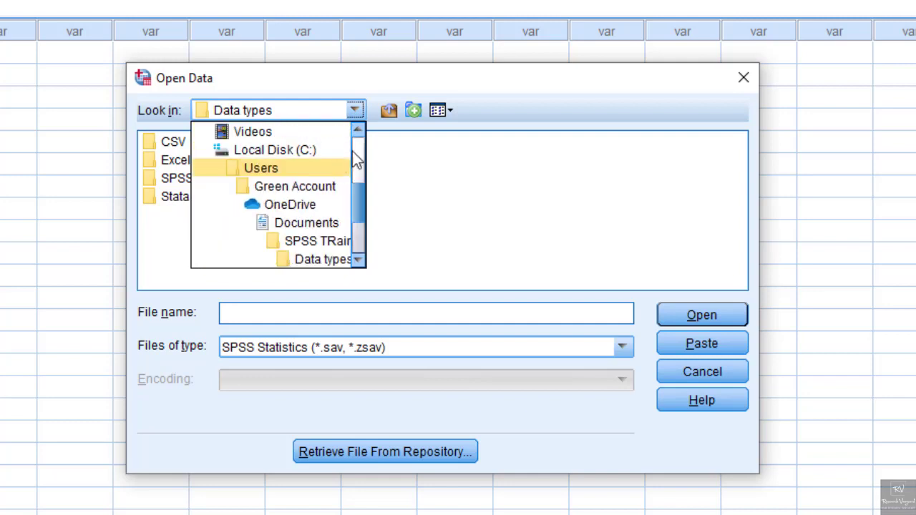
click(501, 106)
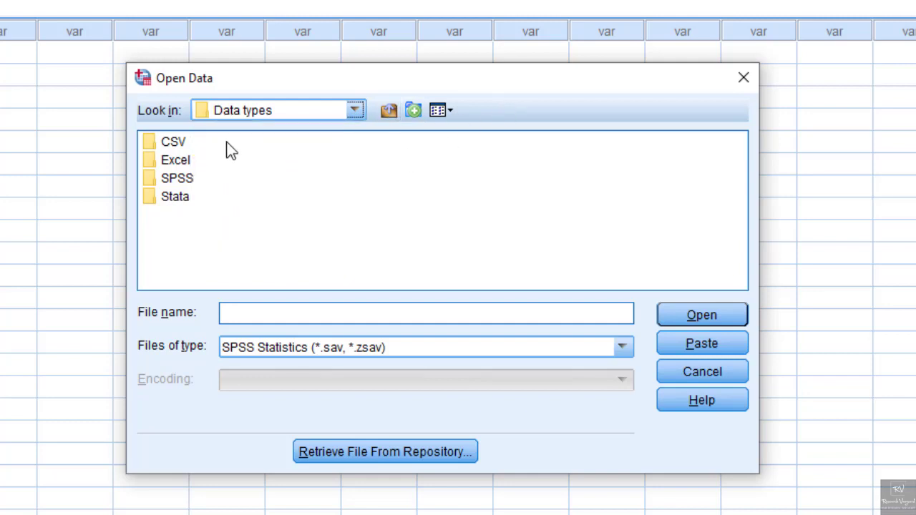
Open sample_data.dta from the Stata folder, with the file type set to Stata (*.dta)
double_click(170, 197)
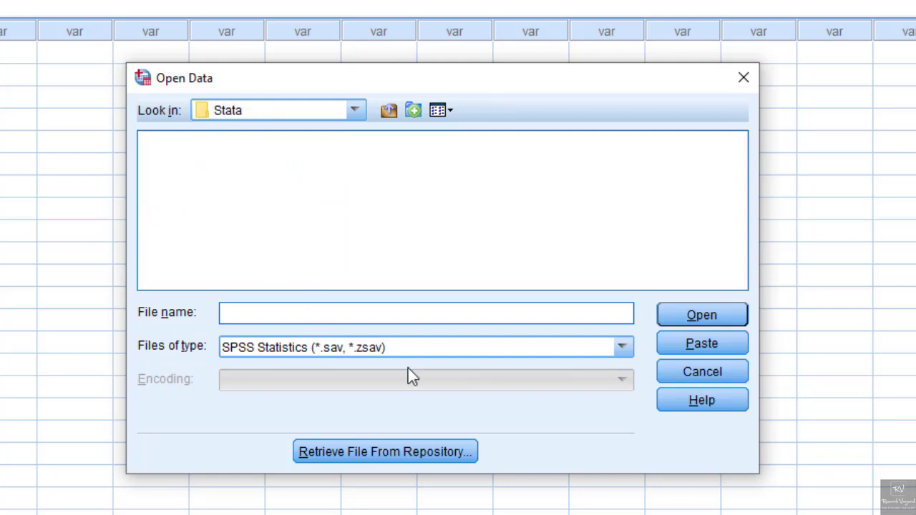
click(622, 349)
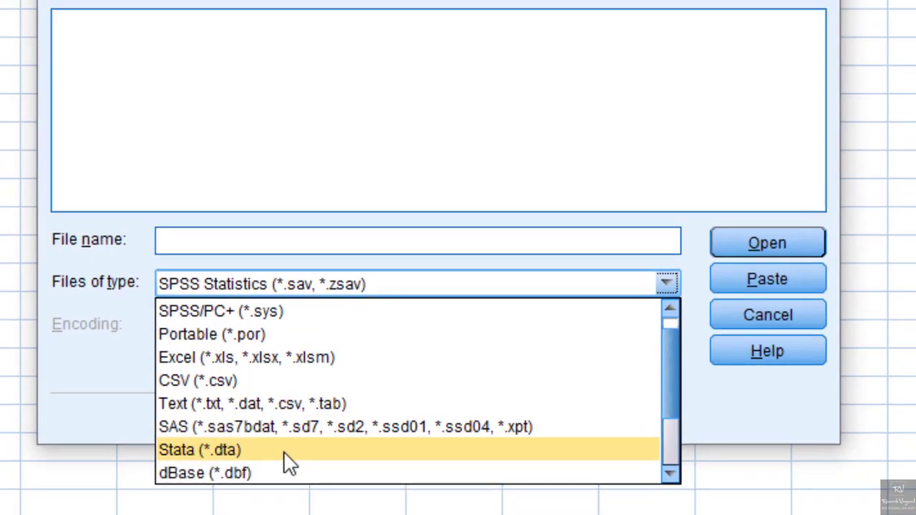
click(285, 451)
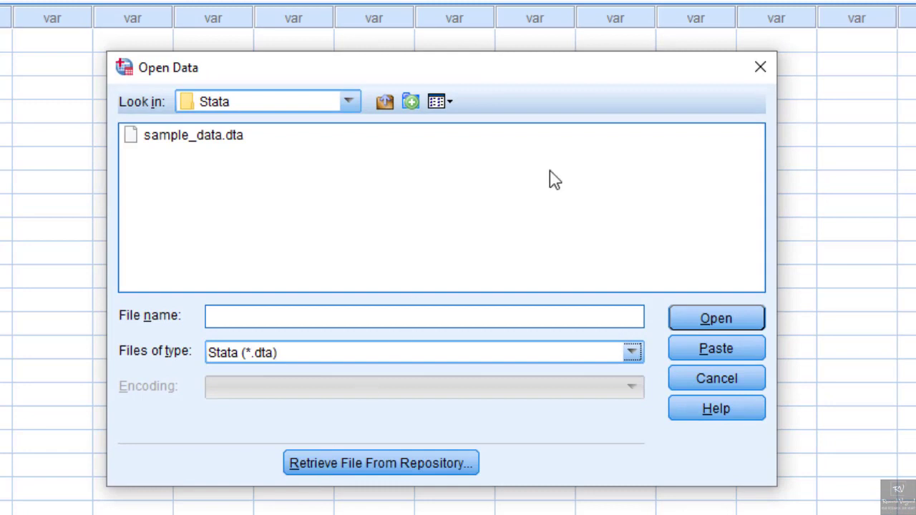
click(172, 143)
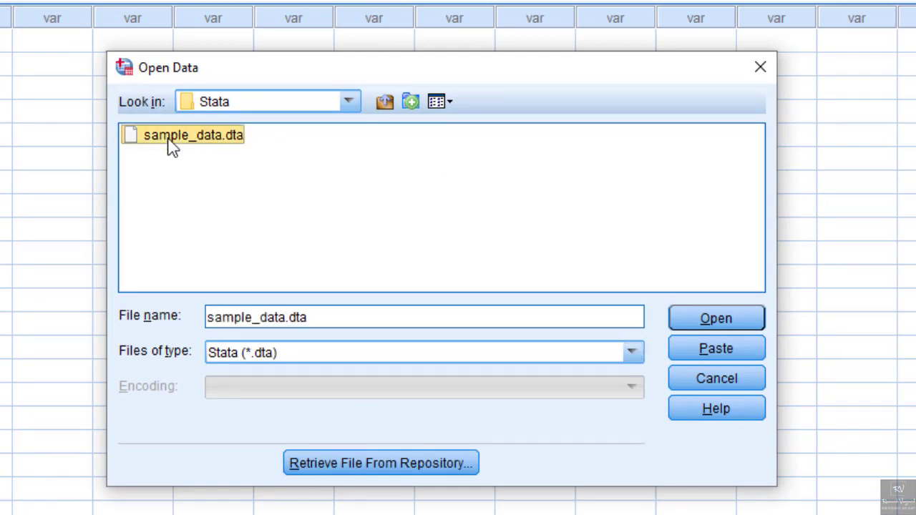
click(716, 320)
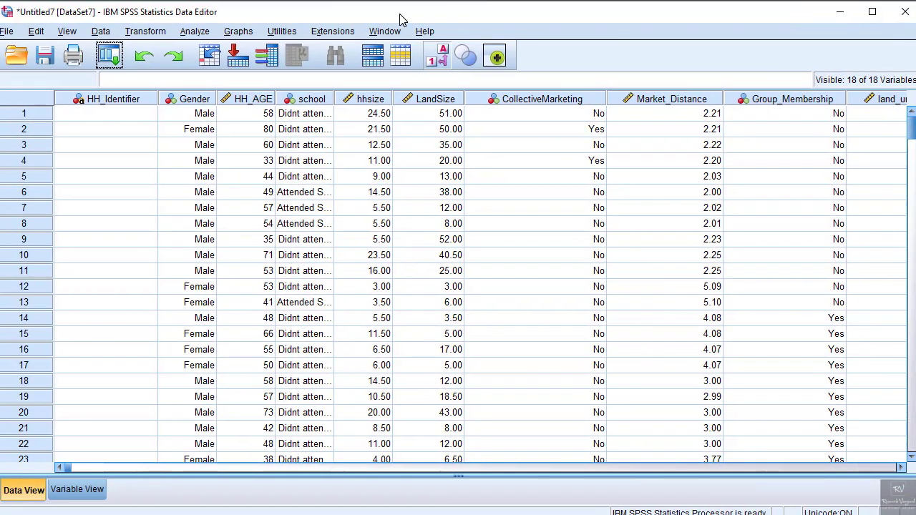
Look through the cases imported from Stata and toggle value labels repeatedly to compare the labels with the numeric codes
scroll(356, 237, down, 5)
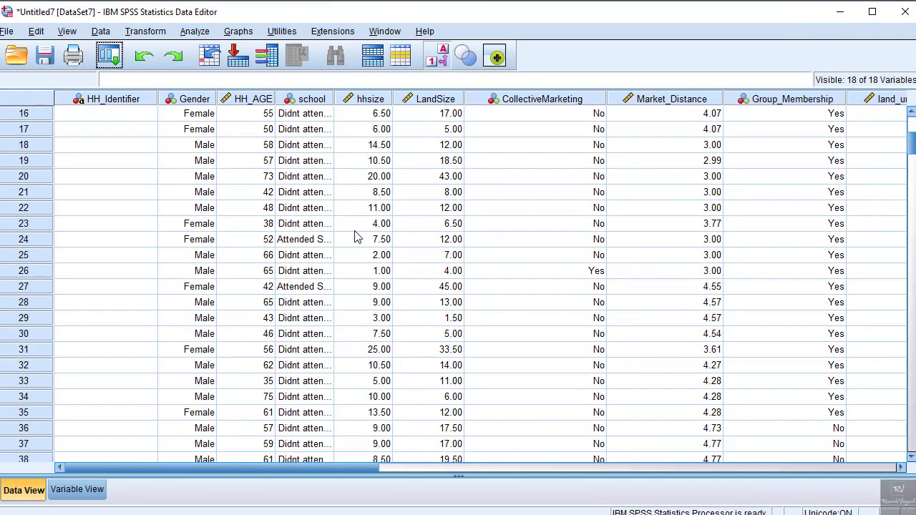
scroll(357, 238, down, 2)
scroll(425, 253, up, 7)
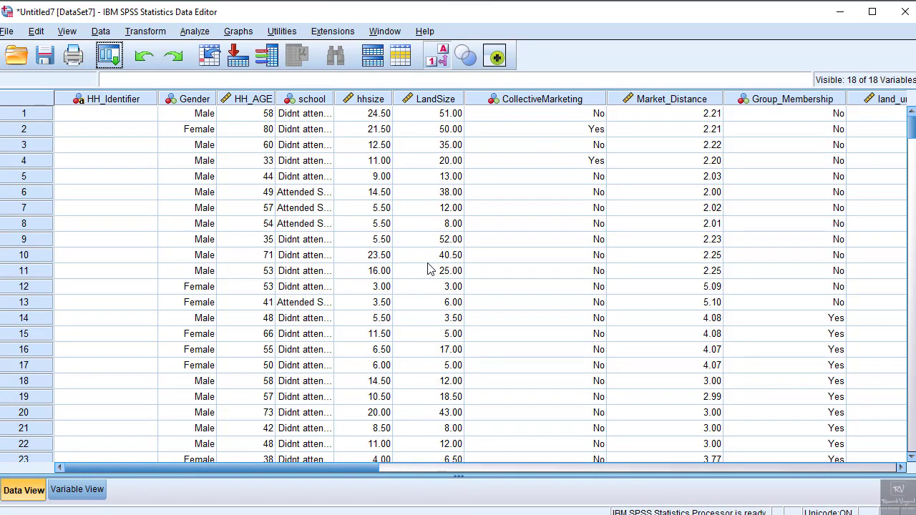
click(439, 58)
click(439, 59)
click(439, 59)
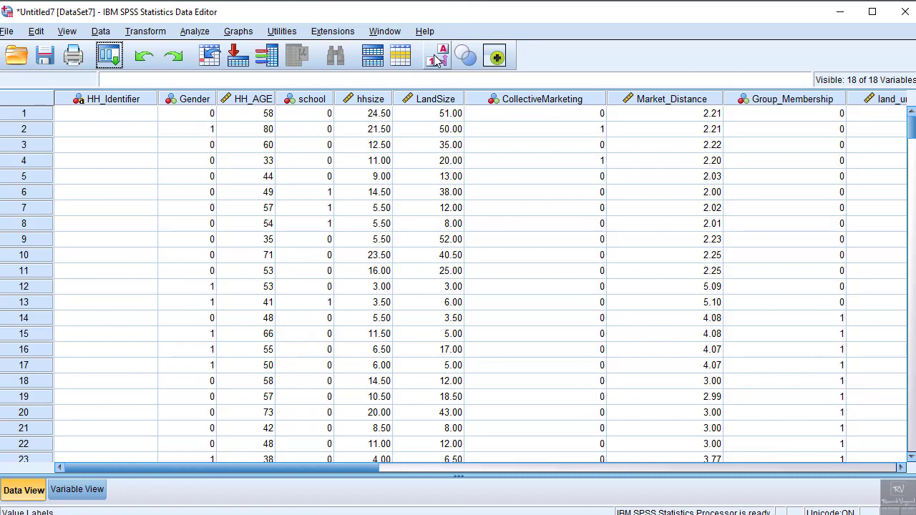
click(439, 59)
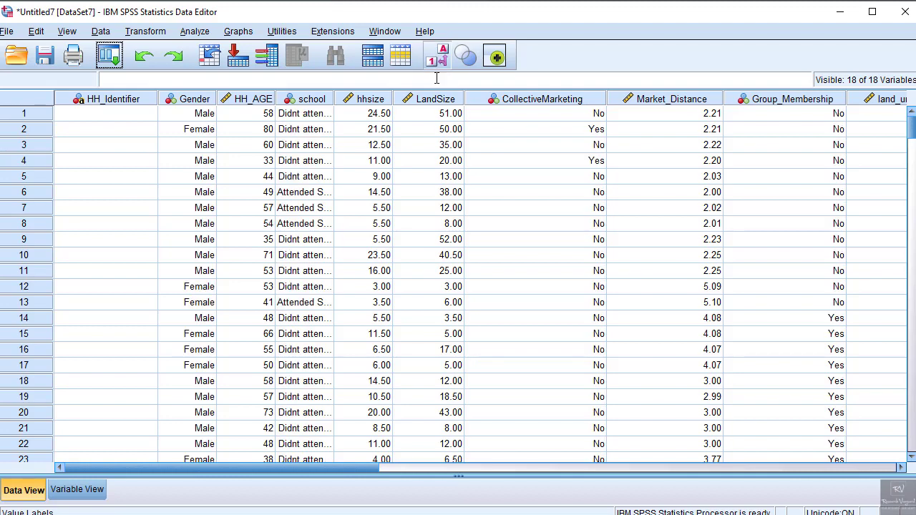
click(434, 60)
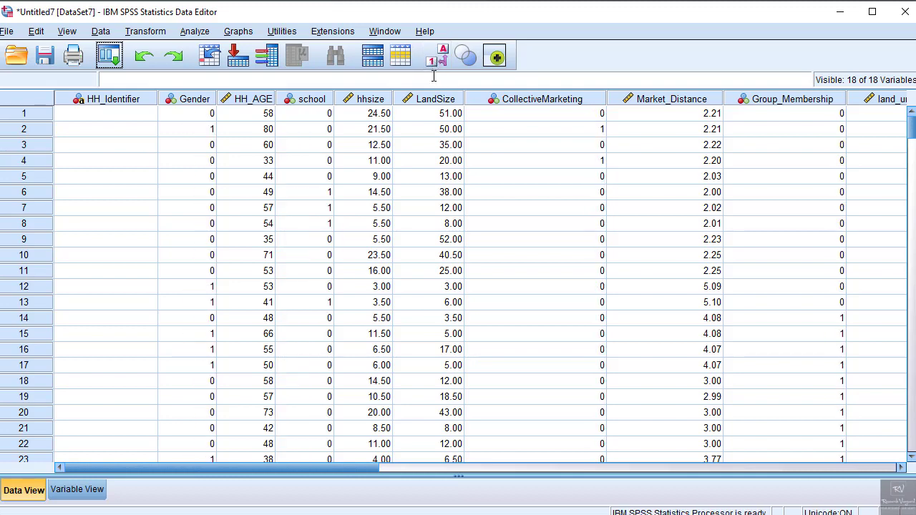